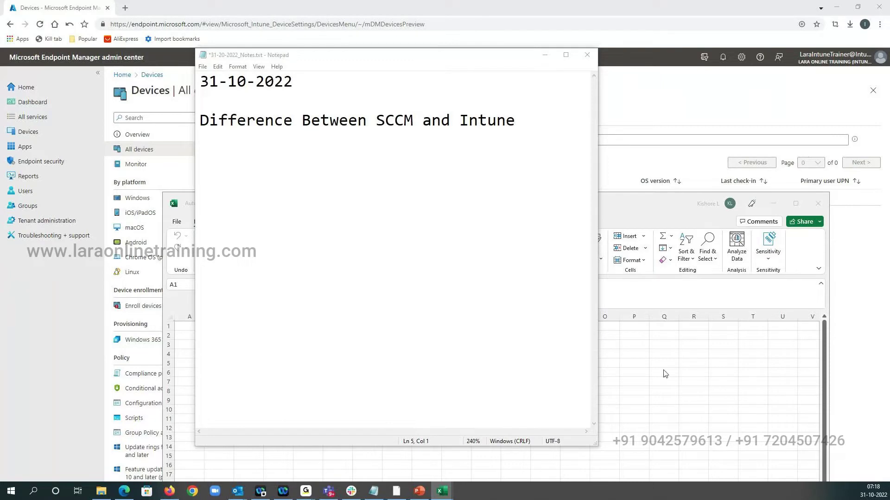
Enter the headers Intune in E4 and SCCM in F4, widening column E
click(664, 374)
drag(628, 202, 663, 142)
click(341, 293)
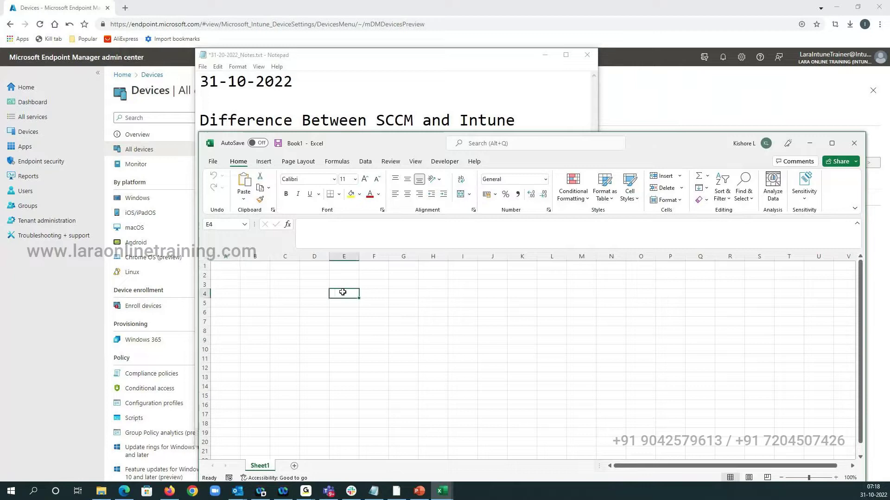
text(Intune)
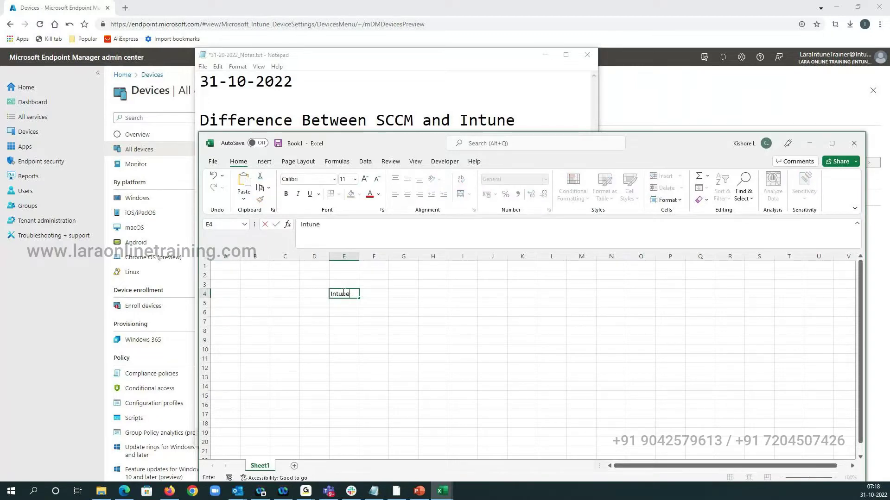
click(358, 255)
drag(360, 256, 585, 259)
click(484, 294)
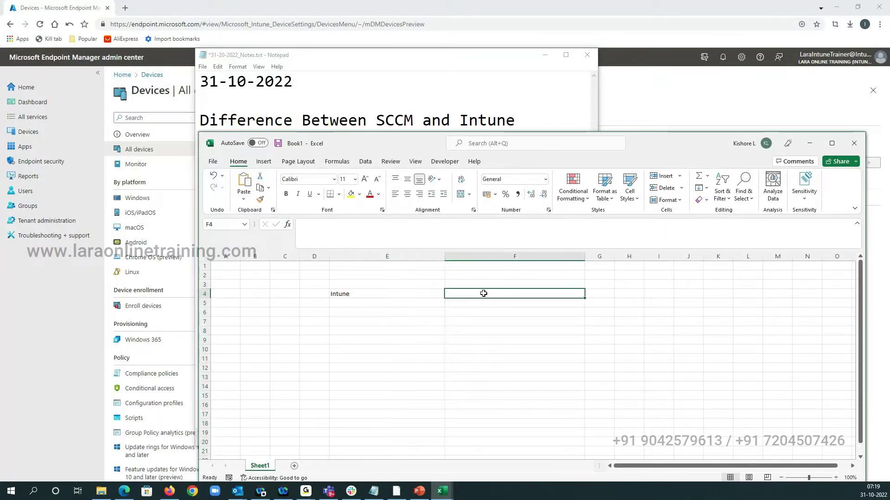
text(SCCM)
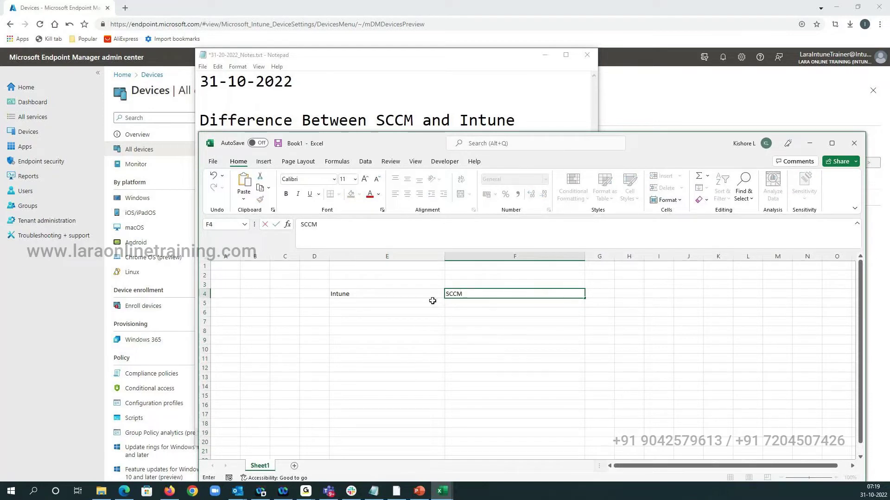
Make the Intune and SCCM headers in E4:F4 bold with a green fill
click(401, 294)
key(shift+Right)
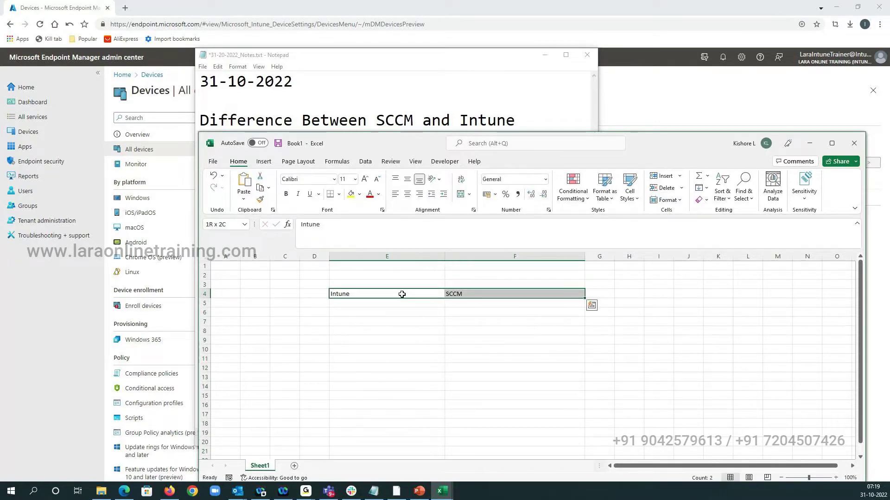
click(399, 338)
drag(377, 294, 484, 294)
key(ctrl+b)
click(360, 194)
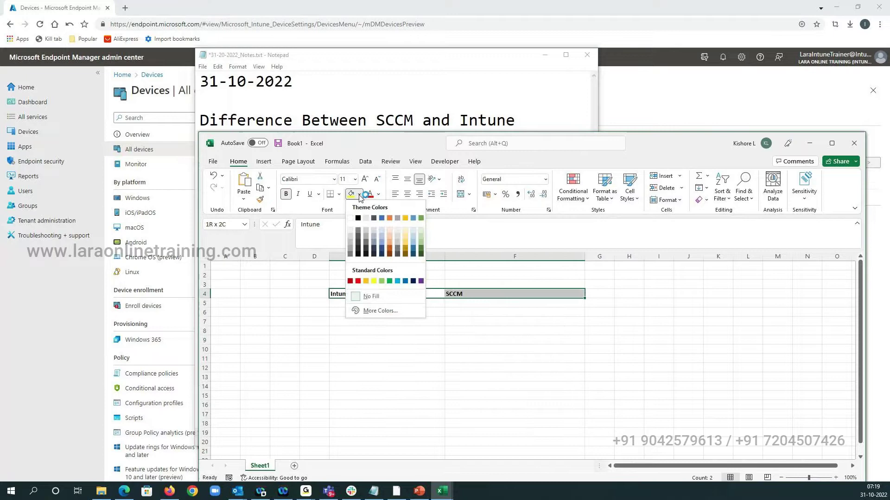
click(420, 218)
click(313, 301)
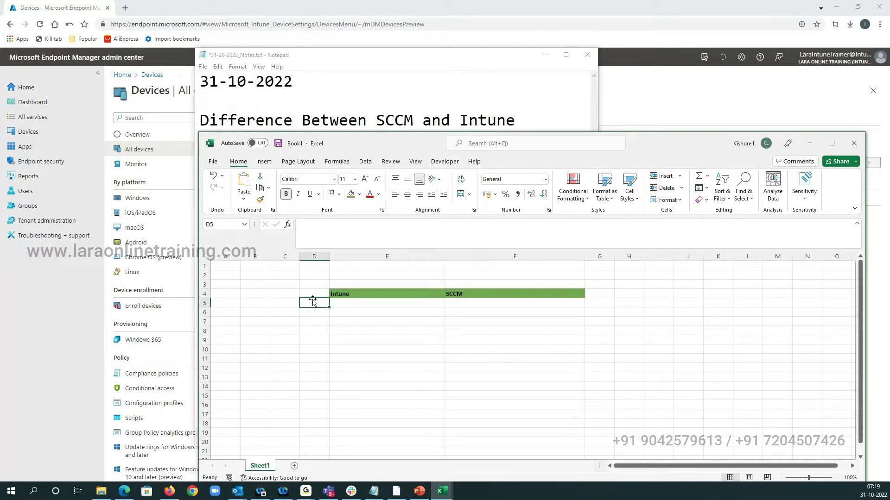
Label D5 'Positioning' and autofit column D to it
click(283, 302)
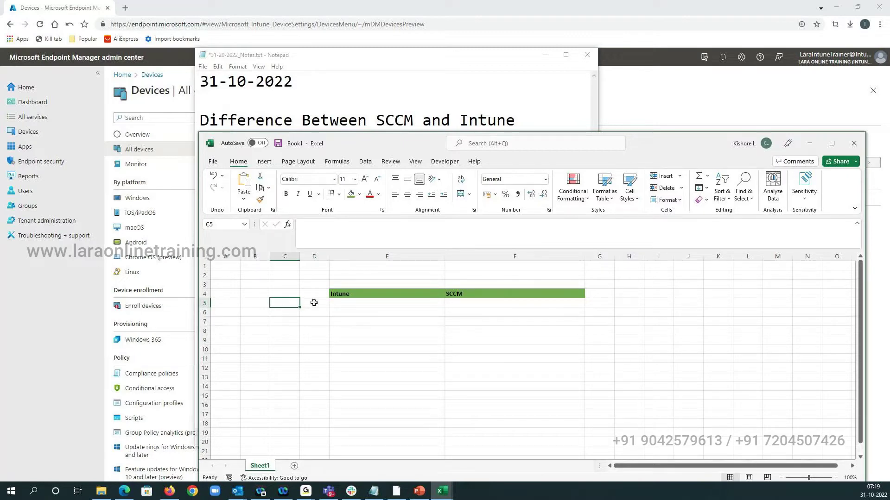
scroll(314, 303, up, 4)
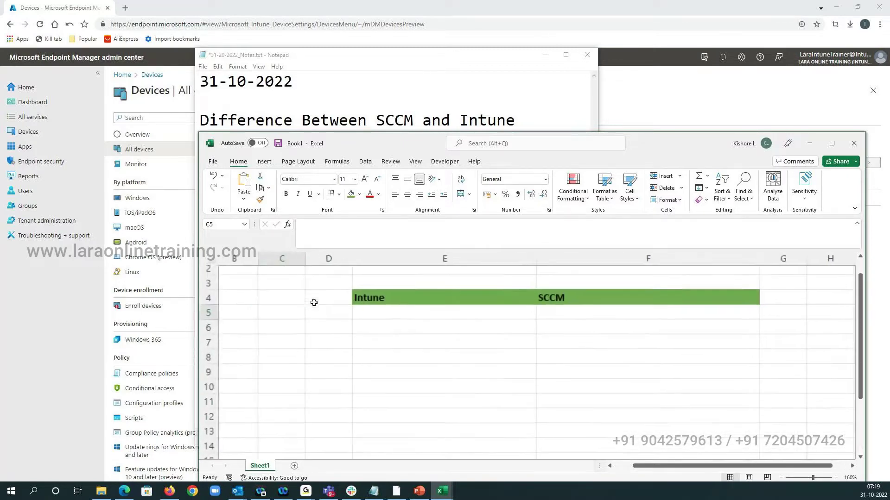
click(319, 314)
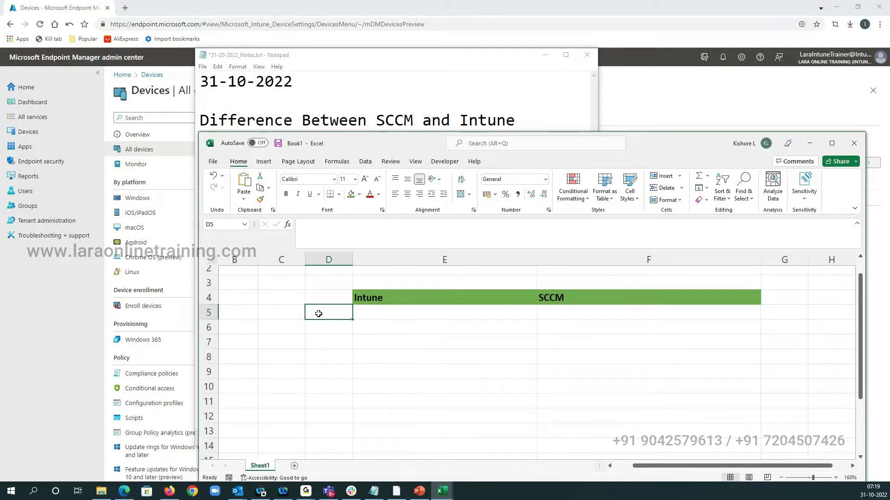
text(P)
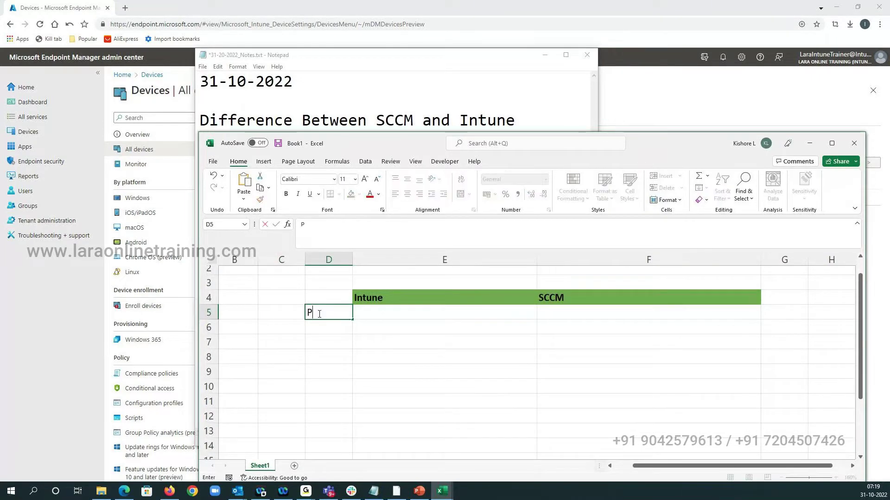
text(ositiono)
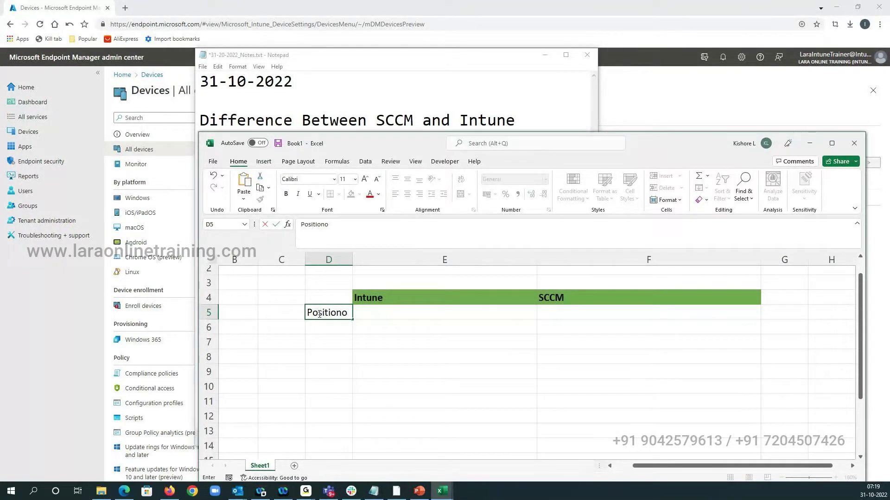
key(BackSpace)
text(ing)
click(343, 341)
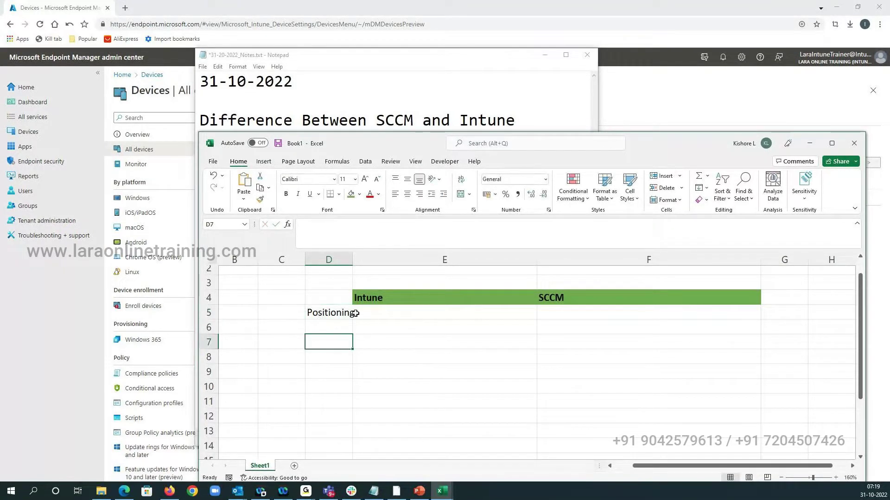
double_click(354, 264)
Enter Cloud for Intune in E5 and On Premise for SCCM in F5
double_click(396, 313)
text(Cloud)
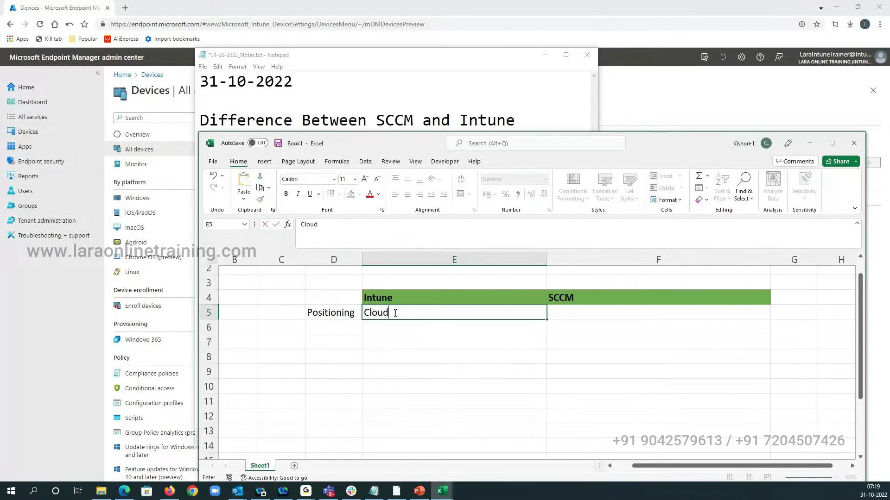
click(573, 313)
text(On Pr)
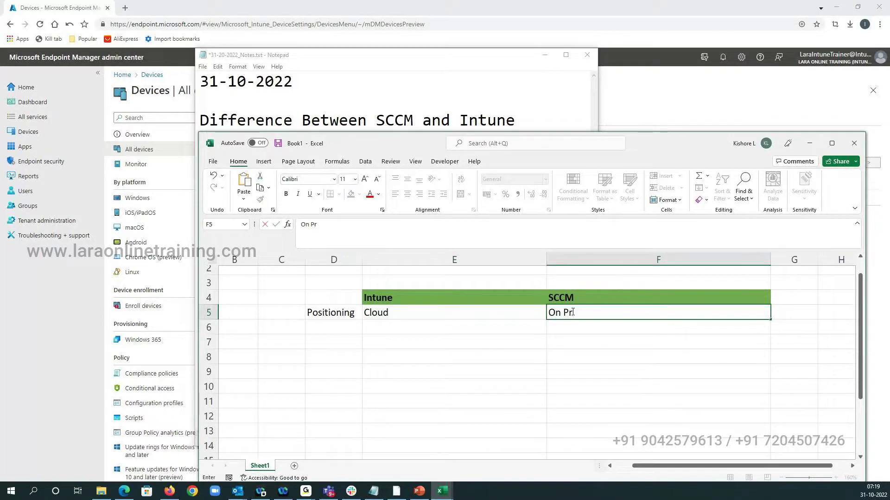
text(ei)
key(BackSpace)
text(mise)
Add a Cost row in D6 with 'Subription Based' for Intune and 'Subscription Based' for SCCM
click(337, 328)
text(Cost)
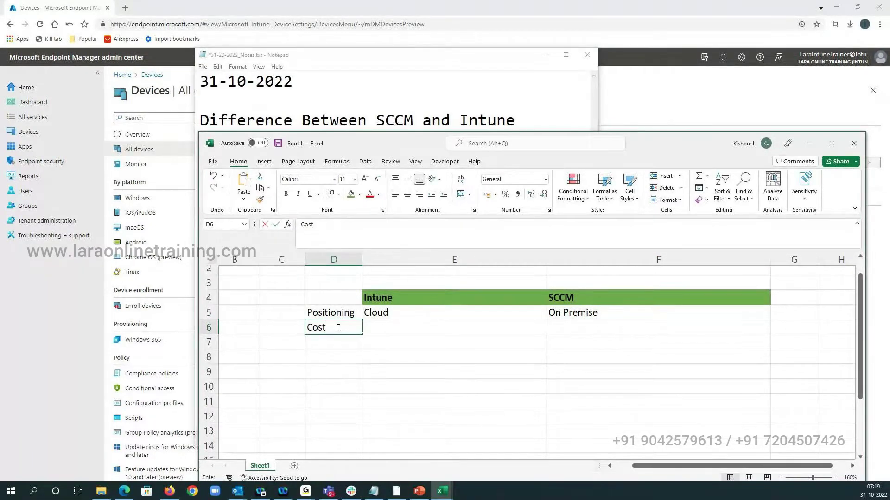
click(399, 328)
text(Subription )
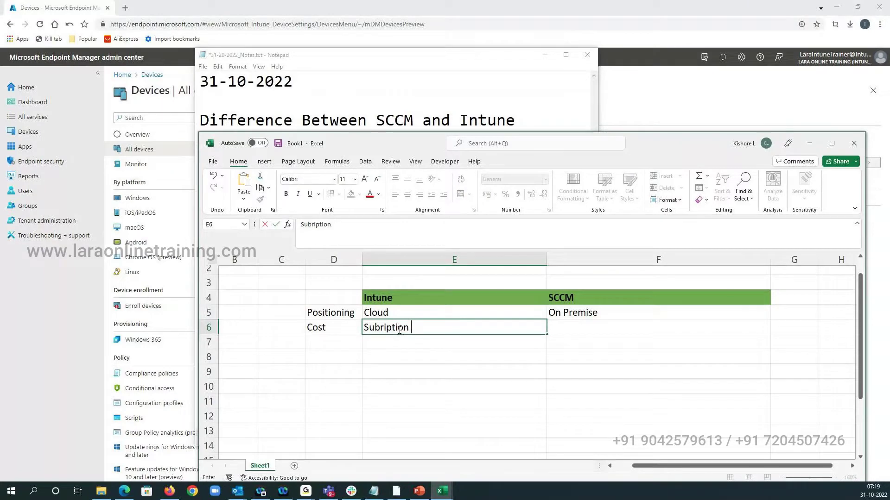
text(Based)
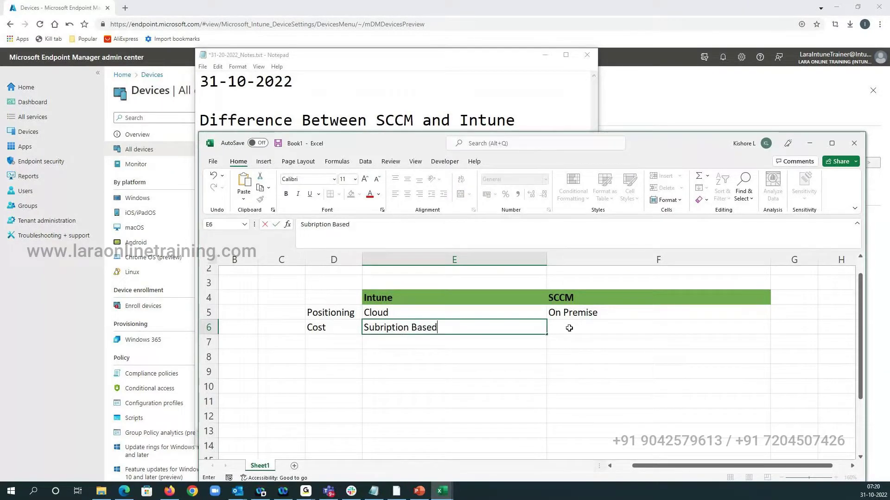
click(569, 328)
text(Sub)
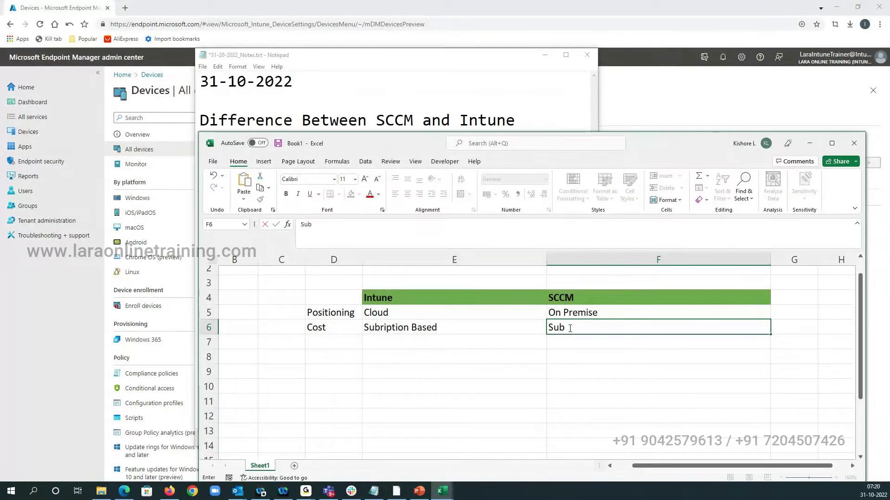
text(scription Ba)
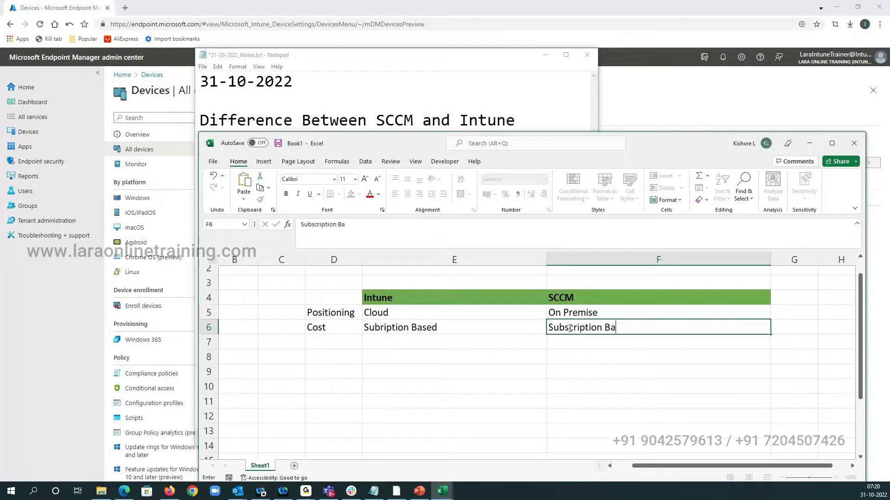
text(sed)
Start the Software Patching label in cell D7
click(338, 344)
text(Software Patching+)
drag(338, 345, 454, 386)
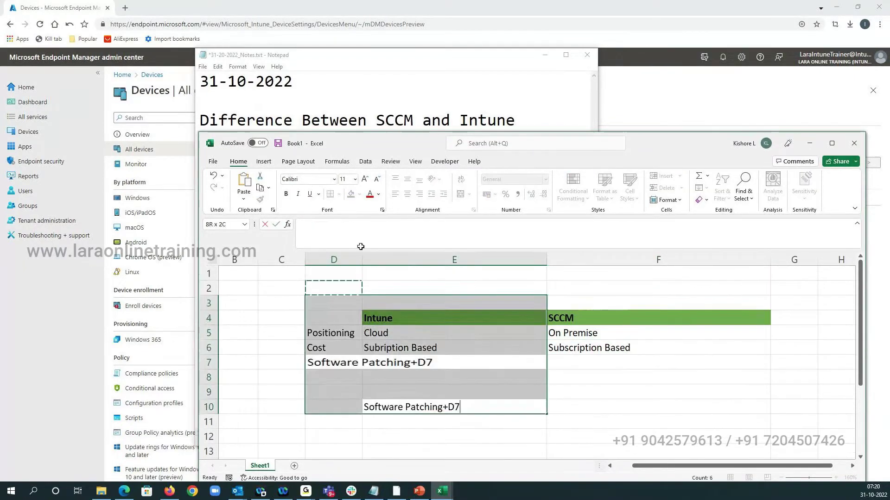
click(370, 333)
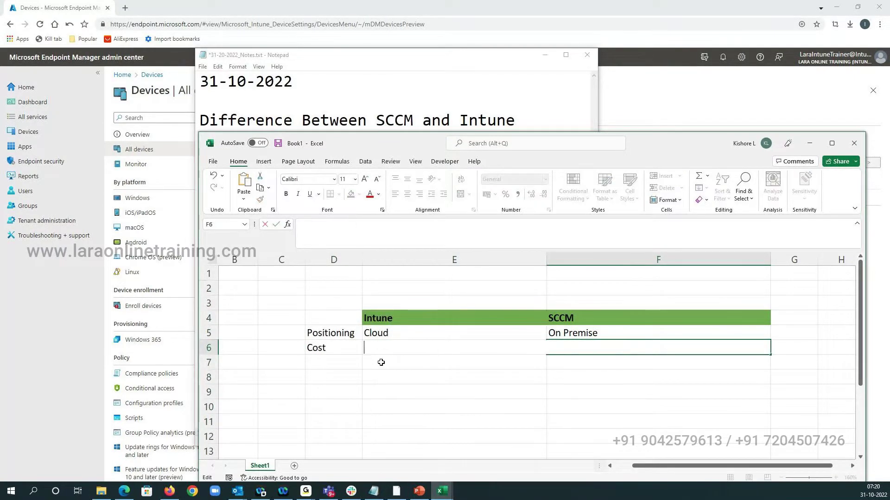
text(Subscription Based)
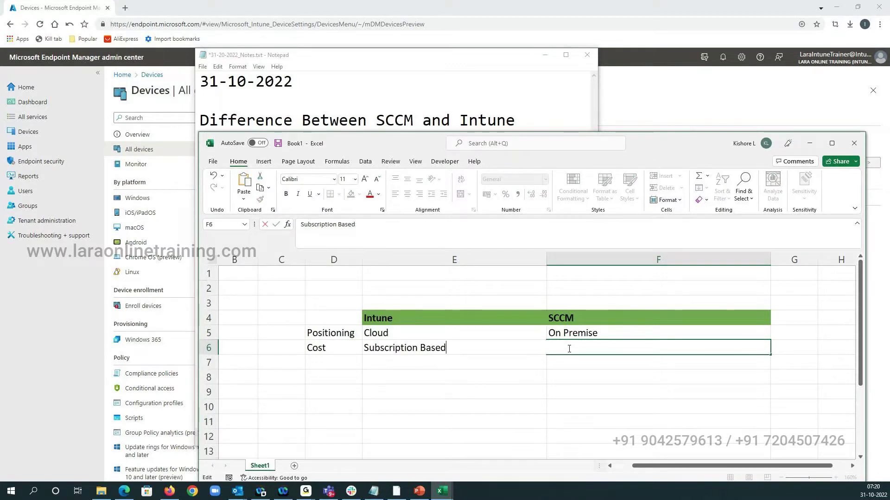
key(ctrl+a)
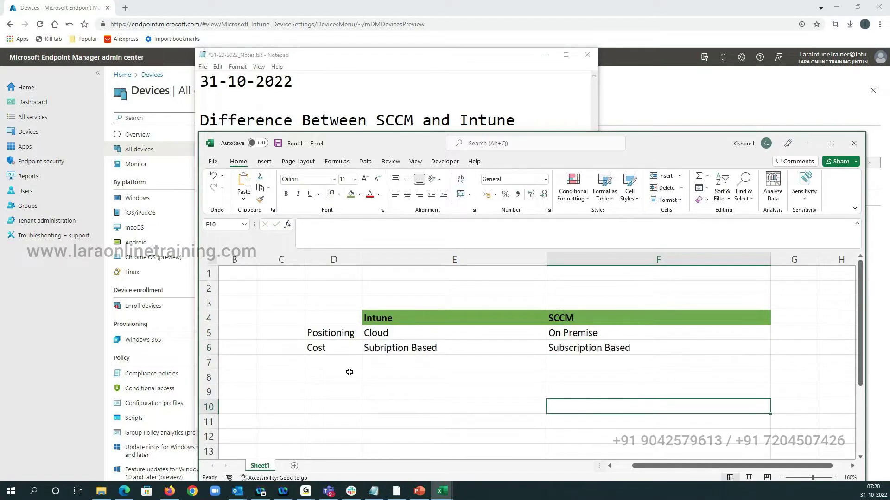
click(335, 363)
text(S)
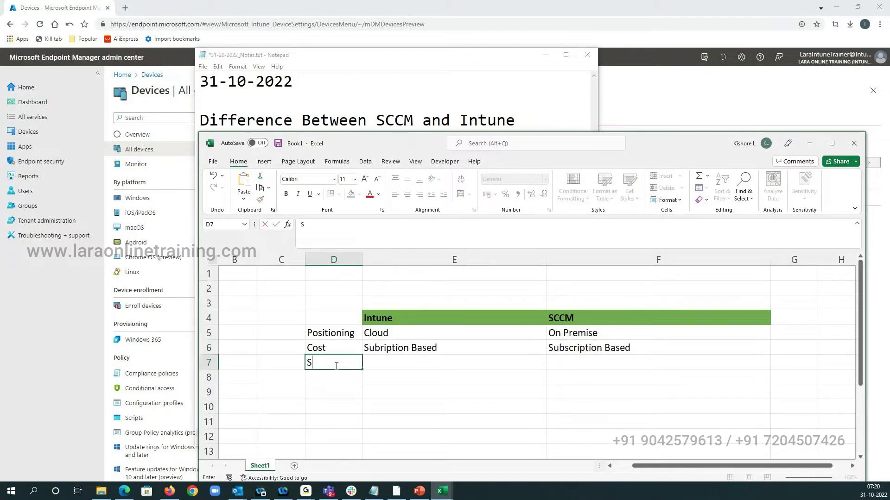
text(oftware Patching)
Finish the Software Patching label in D7 and widen column D
click(376, 376)
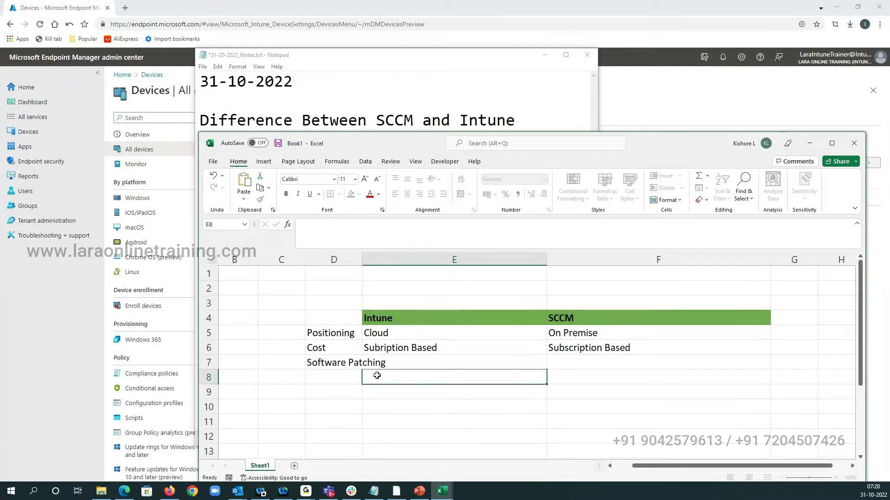
drag(362, 259, 395, 260)
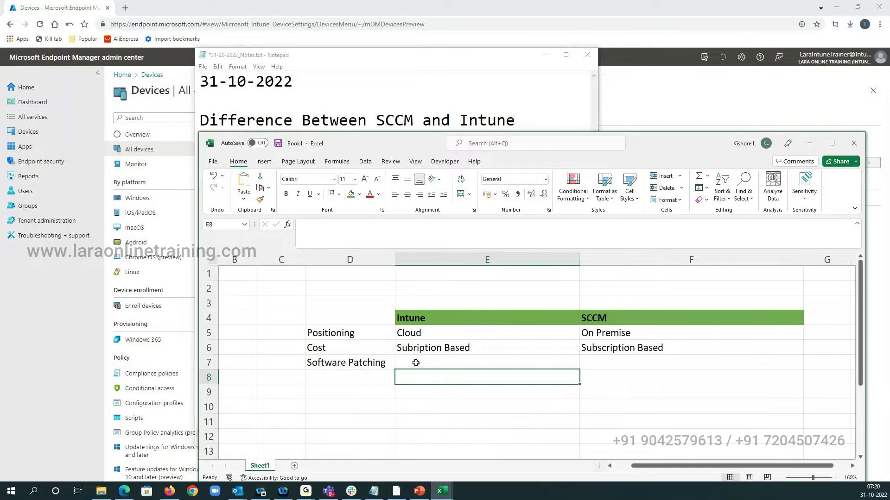
Fill E7 with 'Support Updates, Update Rings, Cummulative update, Security Update, Deploy Drives', wrapped
click(416, 362)
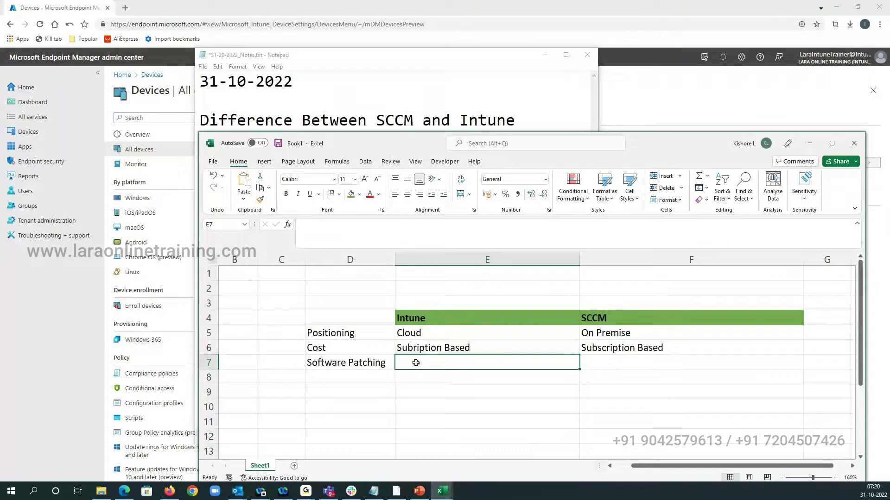
text(Suppot)
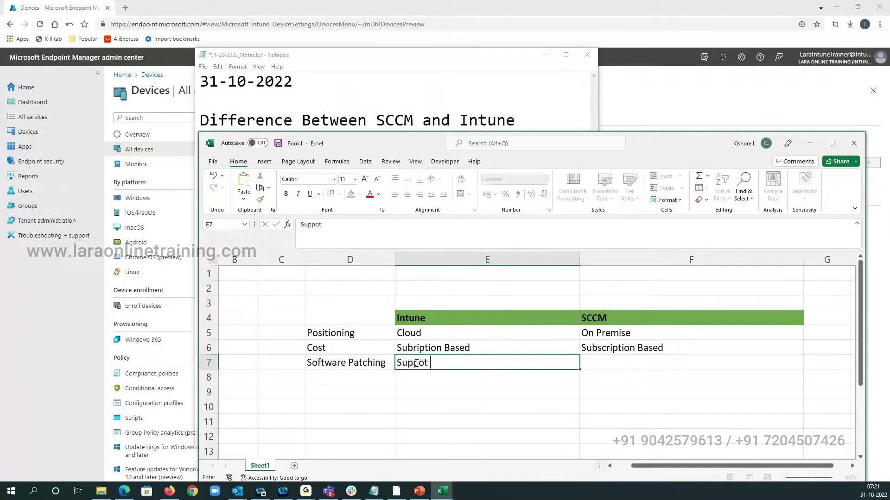
key(BackSpace)
key(BackSpace)
text(rt Upda)
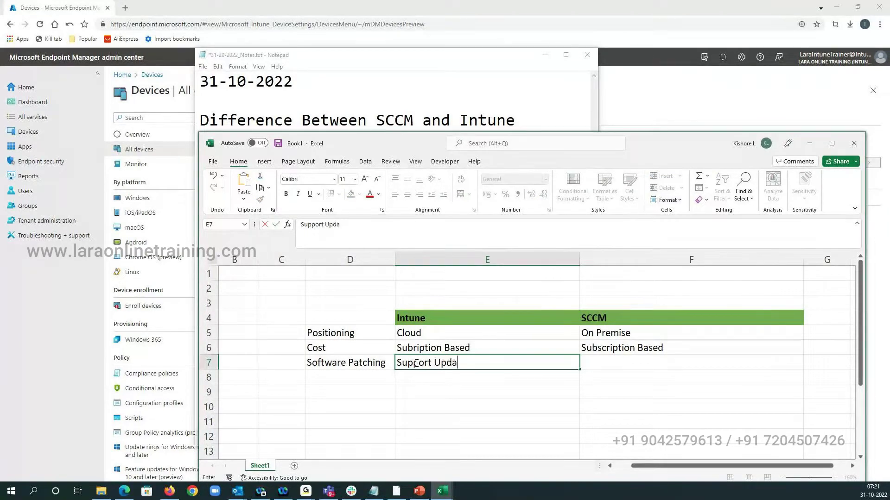
text(tes, Update Ring)
key(BackSpace)
key(BackSpace)
key(BackSpace)
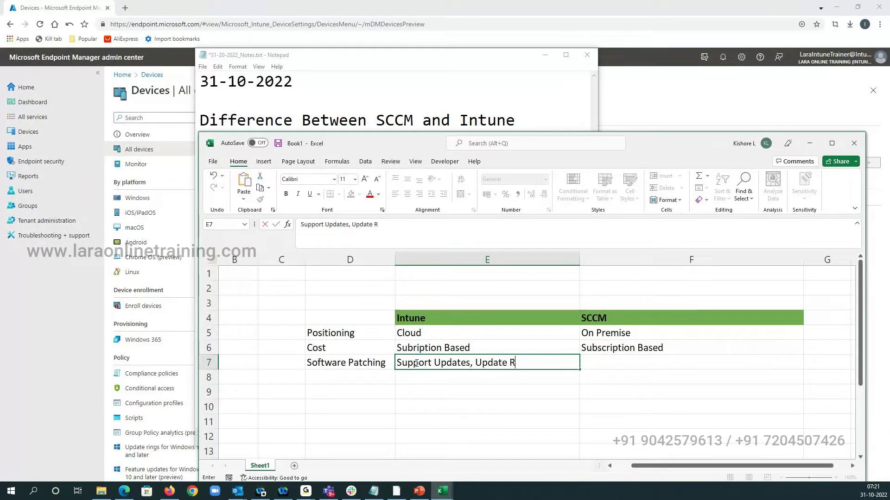
text(ing)
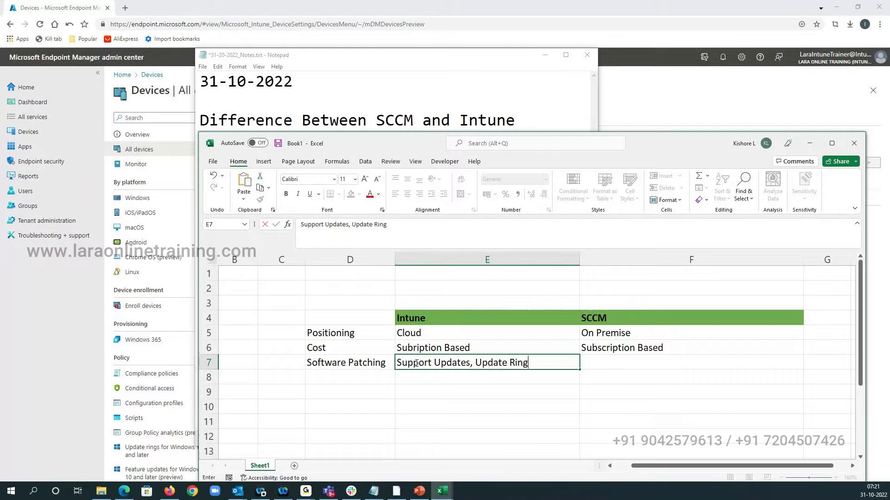
text(s, Cummulative update)
click(464, 436)
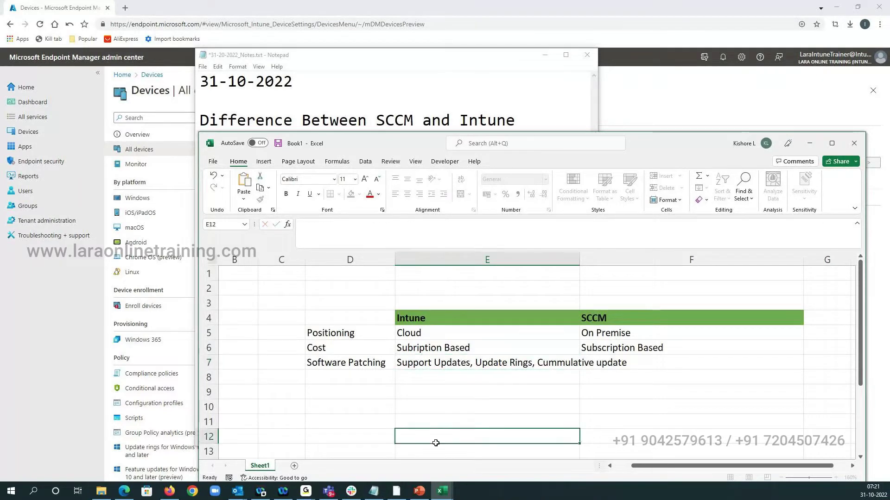
click(445, 366)
click(460, 179)
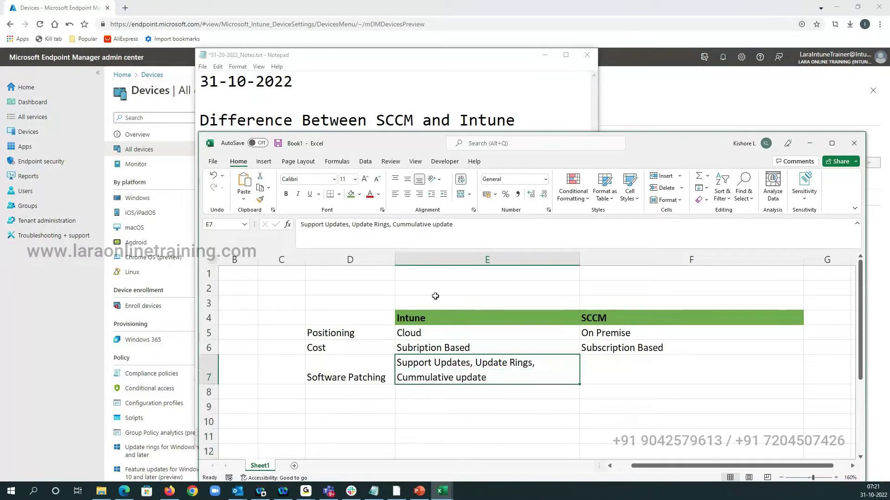
double_click(488, 379)
text(, S)
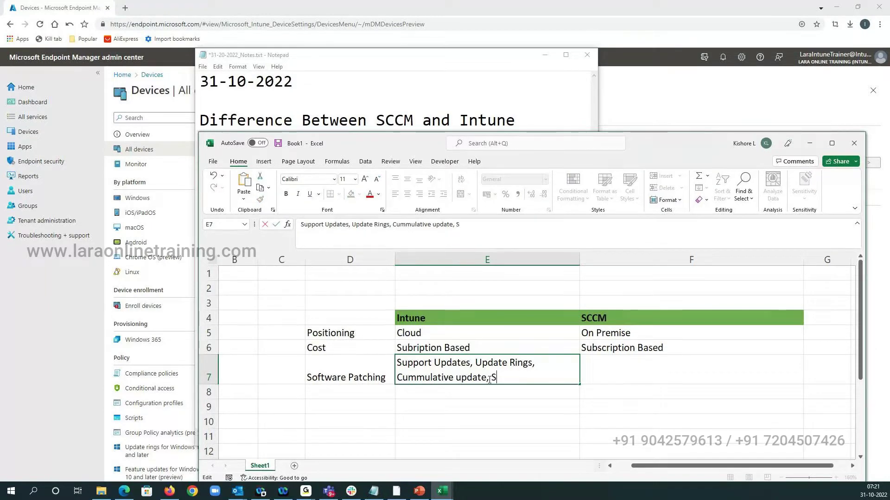
text(ecurity Update, D)
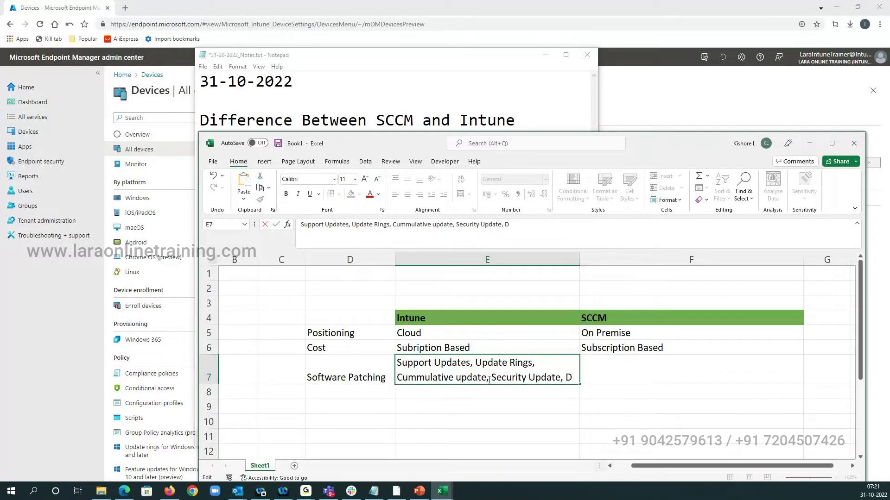
text(eploy )
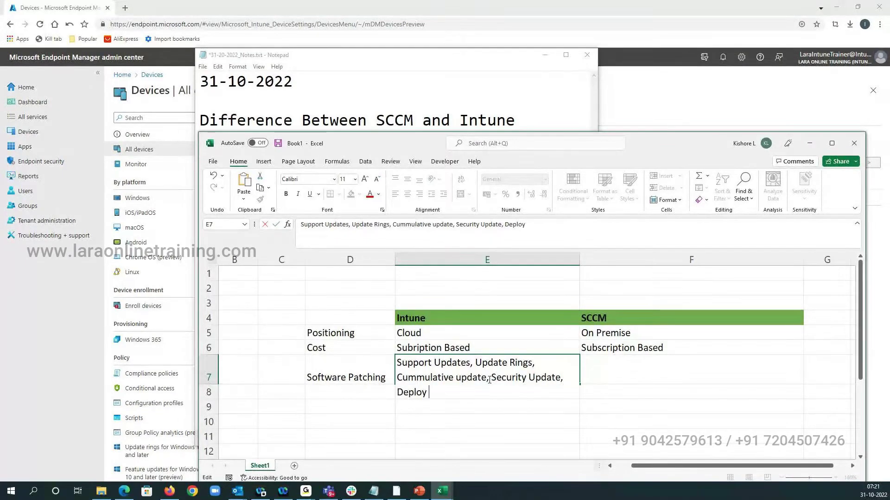
text(Drives)
Enter 'Support Updates (But we can choose which update to deploy), Supports 3rd Party Updates as well' in F7, wrapped
click(611, 377)
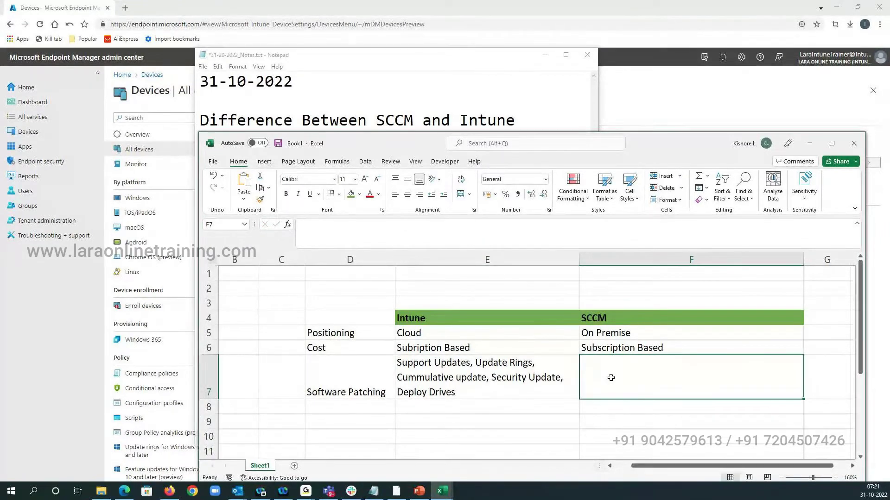
text(Support )
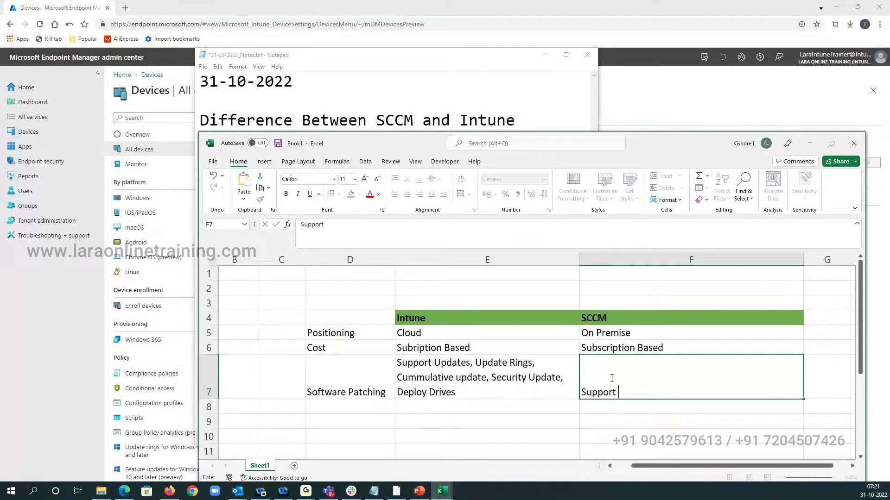
text(Updates (But can)
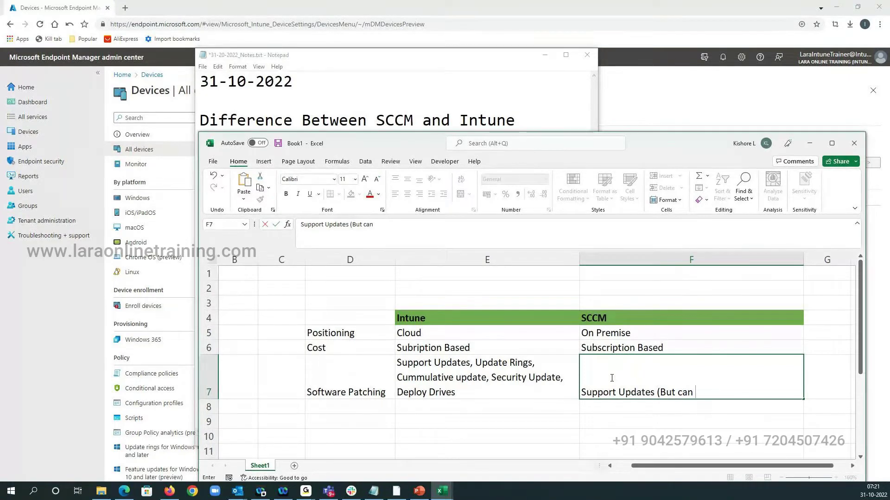
key(Left)
key(Left)
key(Left)
key(Left)
text(we can c)
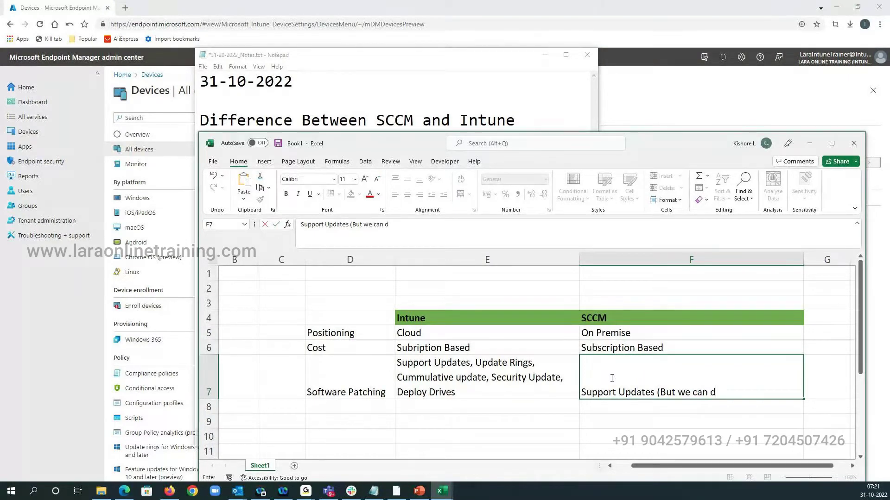
text(hoose which )
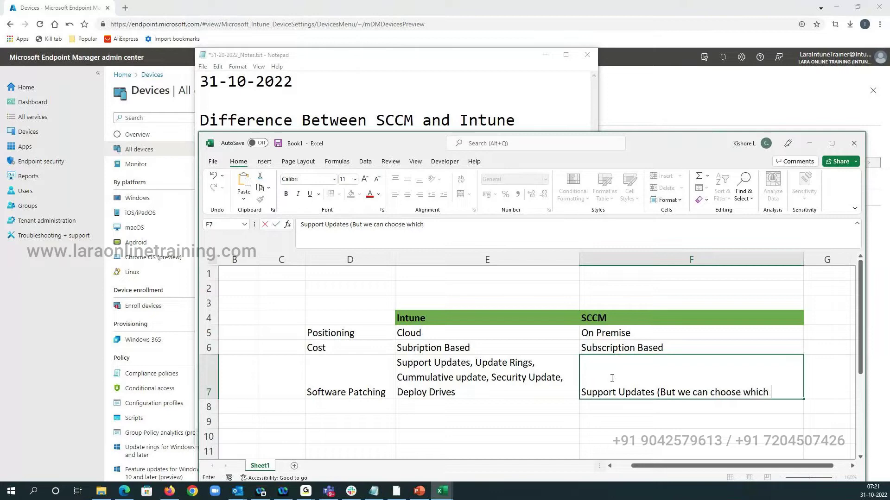
text(update to depl)
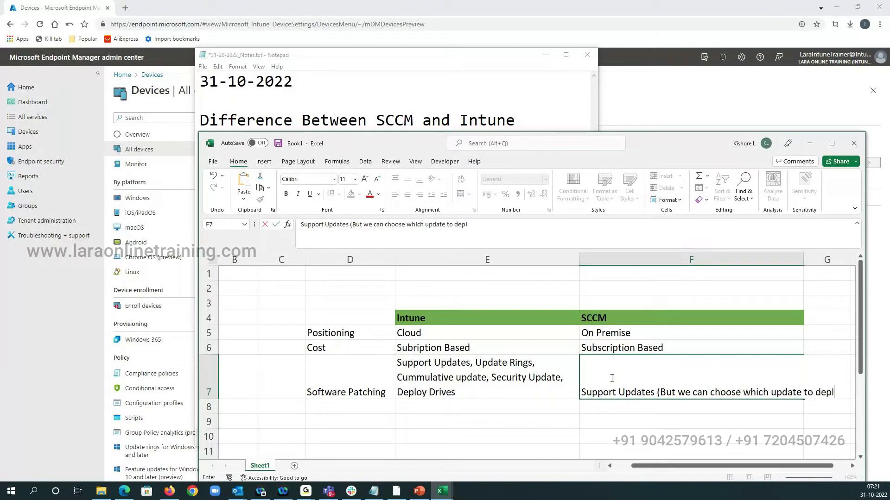
text(oy)
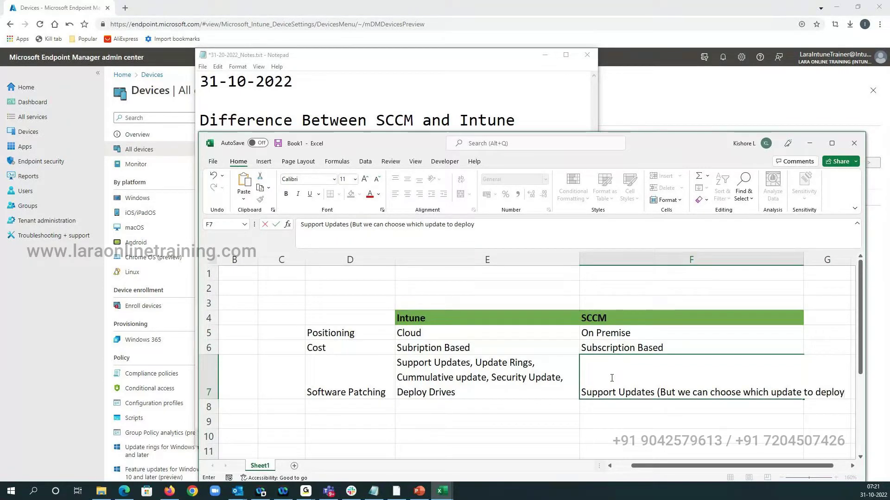
text())
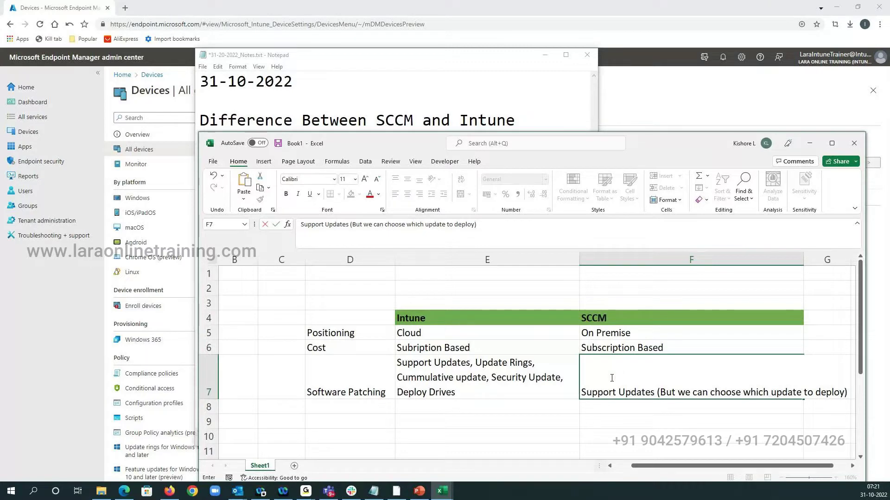
text(, Su)
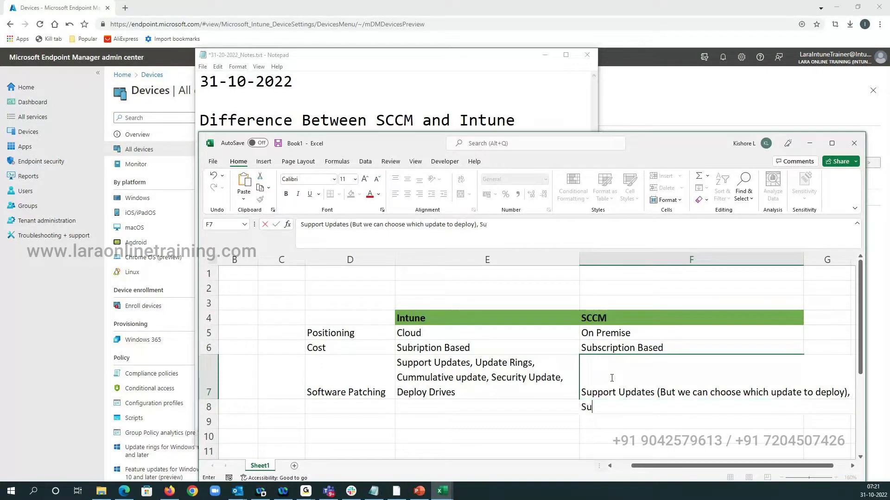
text(pports 3rd Party U)
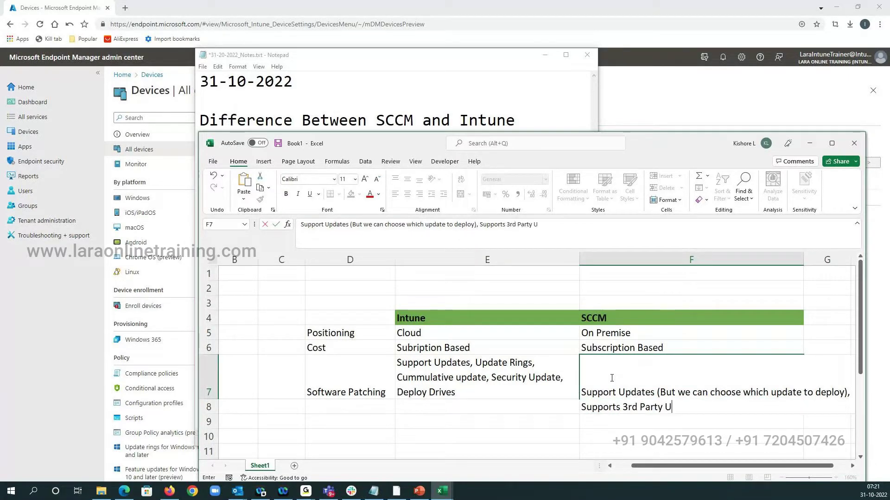
text(pdates )
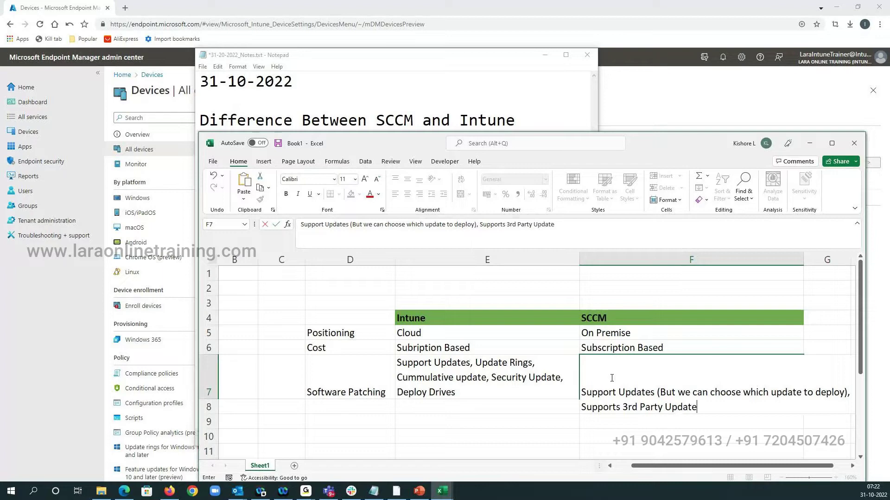
text(as well)
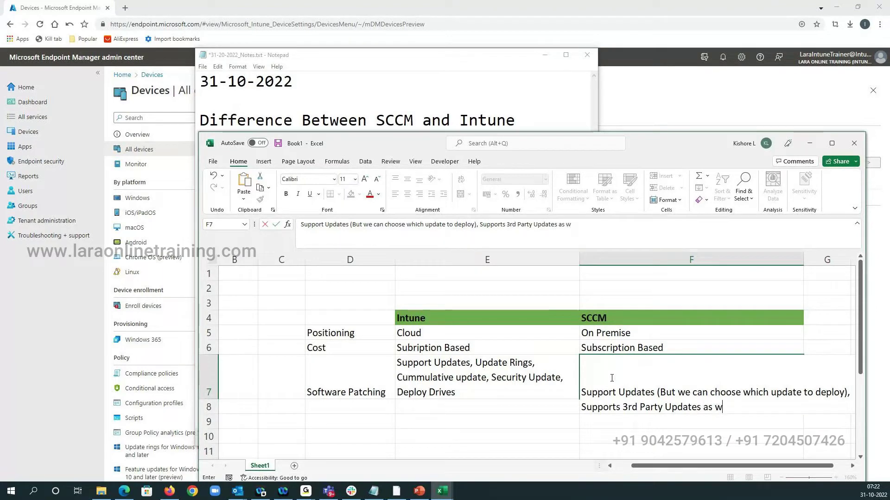
click(607, 421)
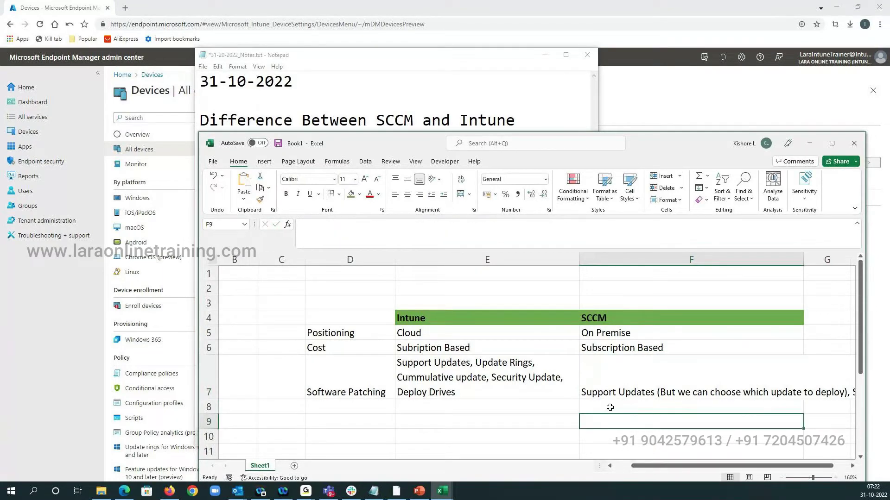
click(601, 378)
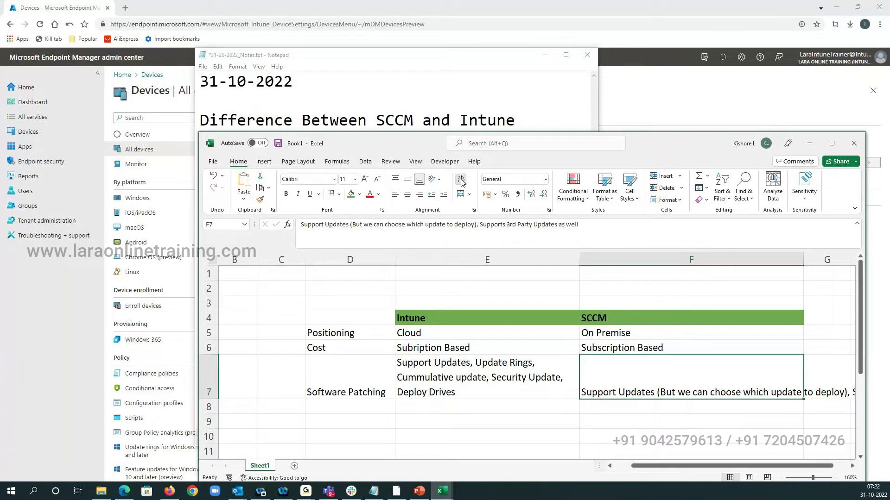
click(461, 181)
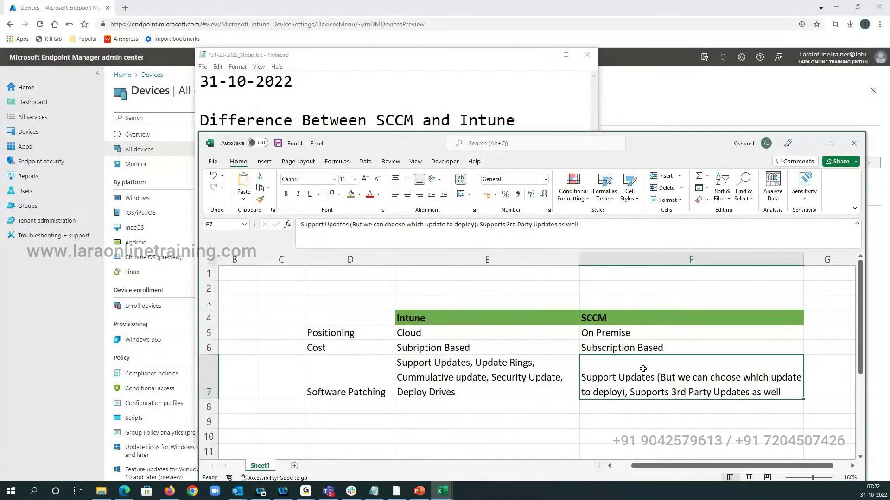
Enter SQL Database in D8, 'No SQL Database' in E8 and 'Yes, There is a SQL Database' in F8
click(339, 407)
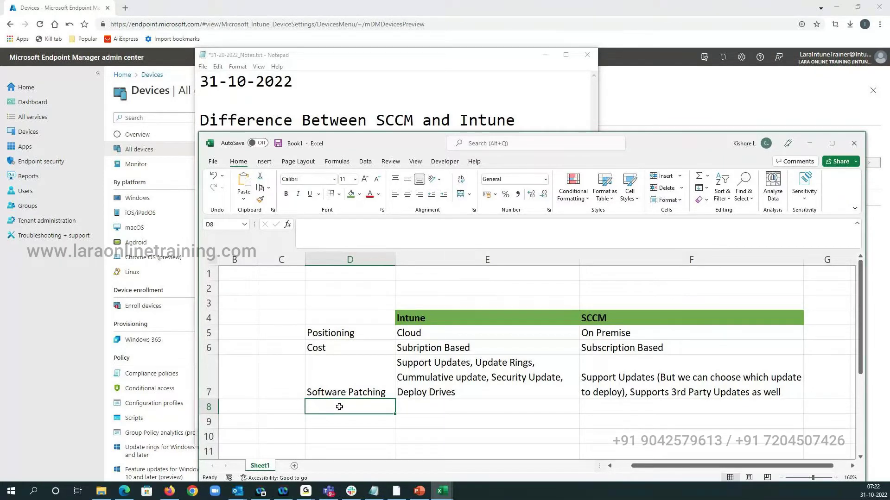
text(SQL)
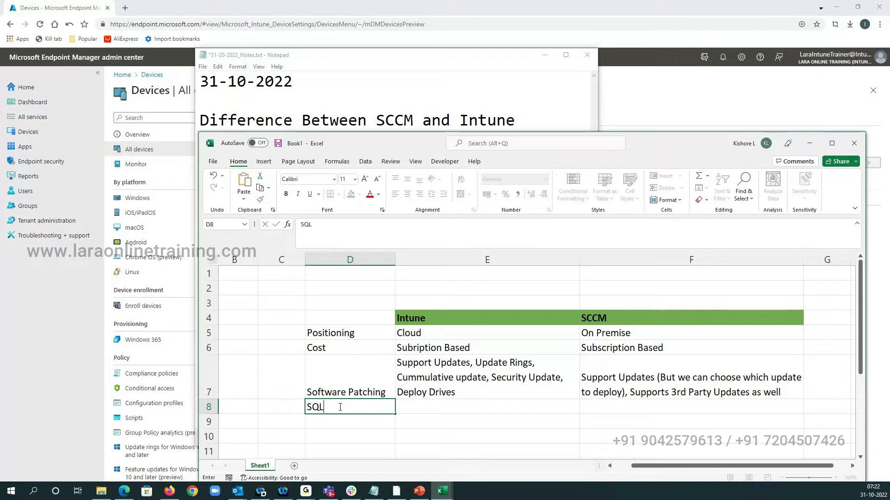
text( Database)
click(433, 407)
text(No )
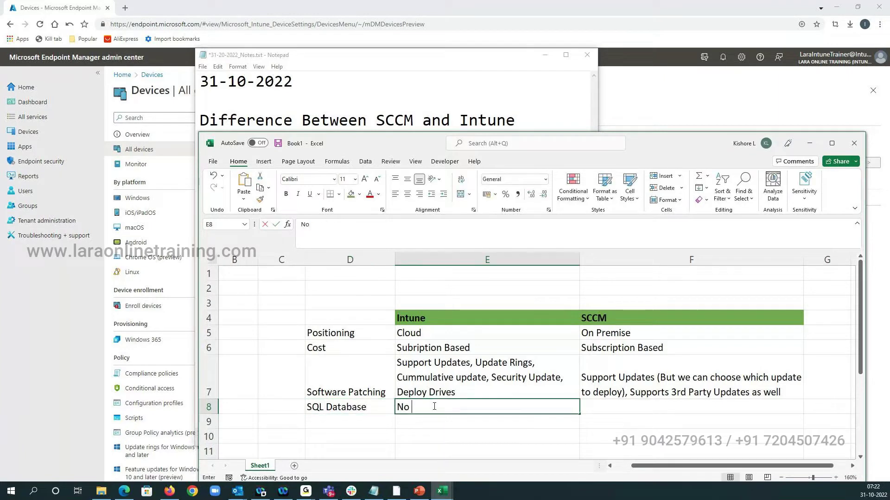
text(SQL Database)
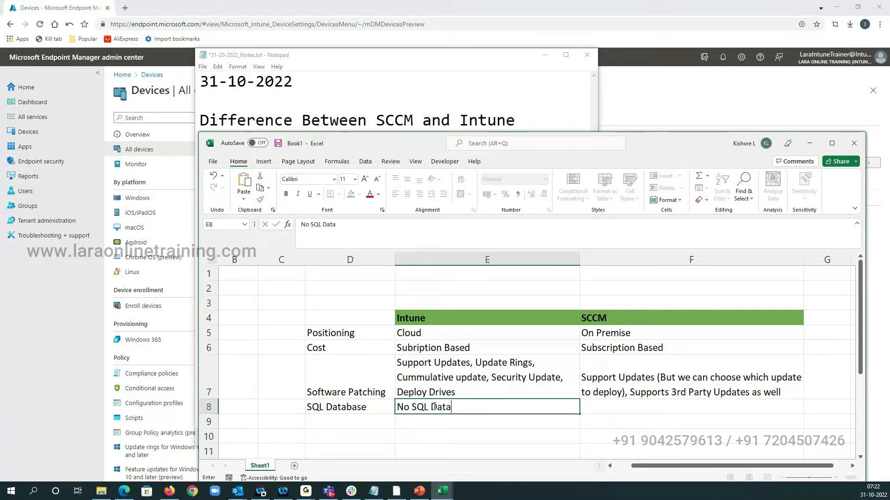
click(625, 408)
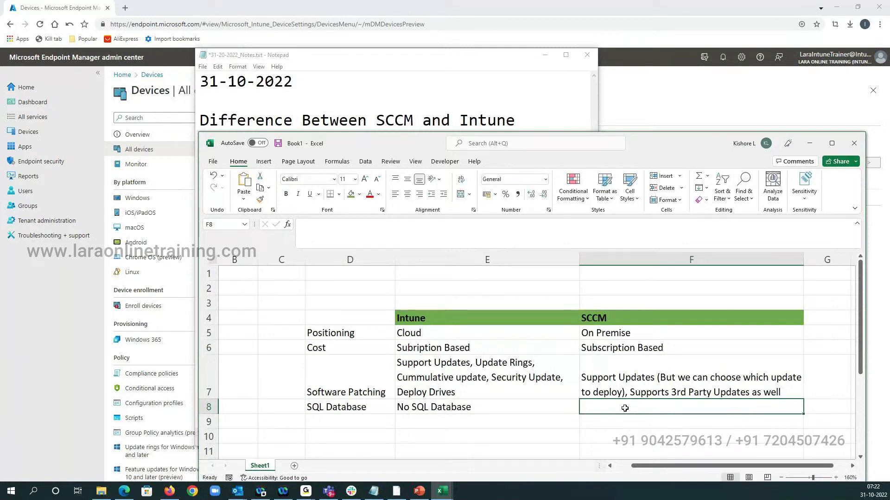
text(Yes, There)
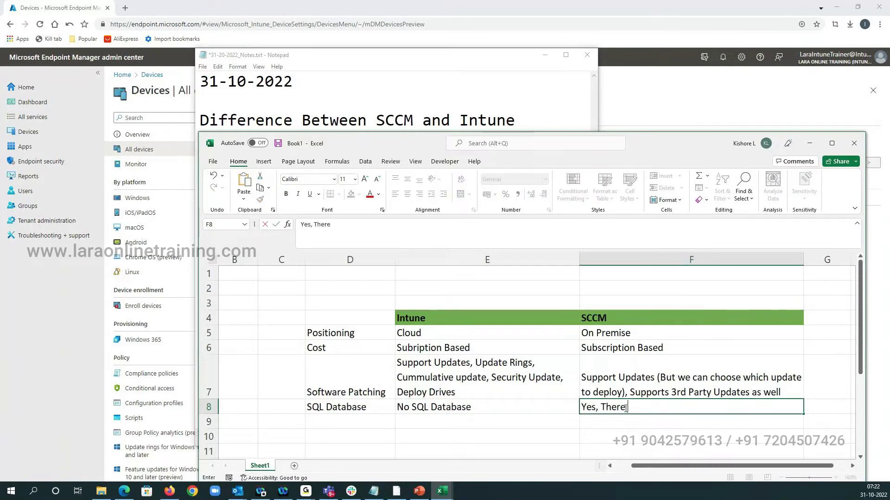
text( is a SQL Database)
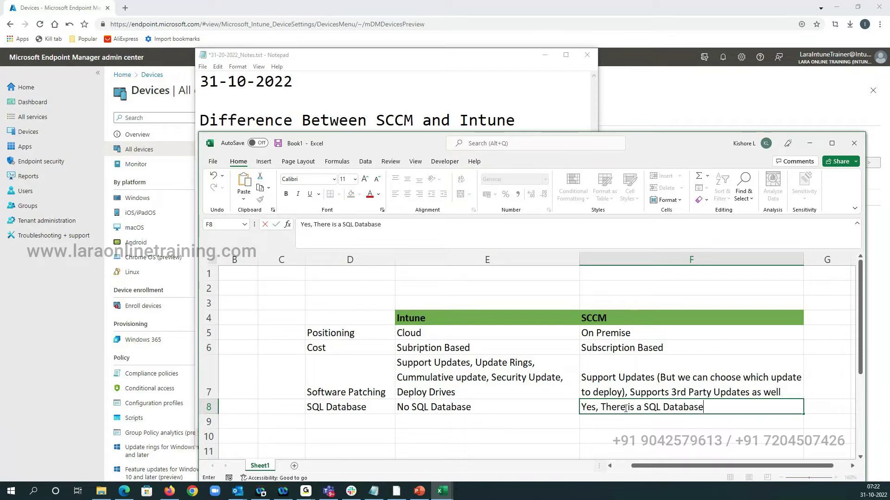
click(363, 423)
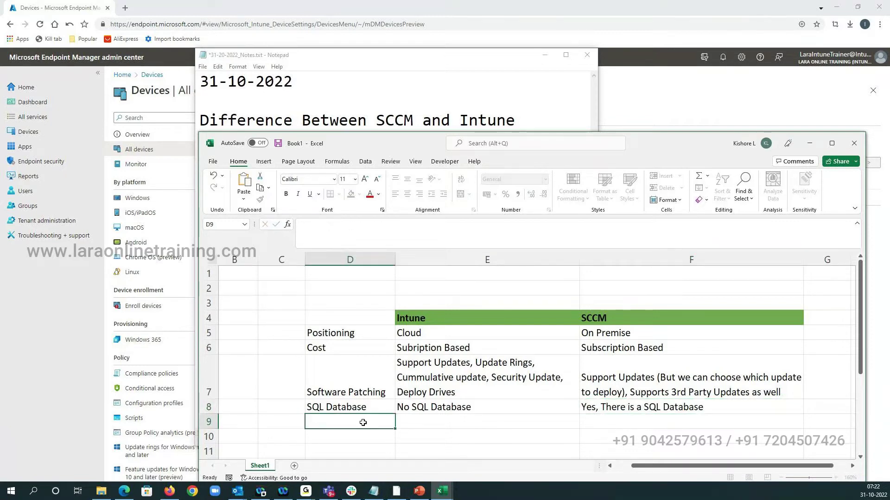
text(Console Access)
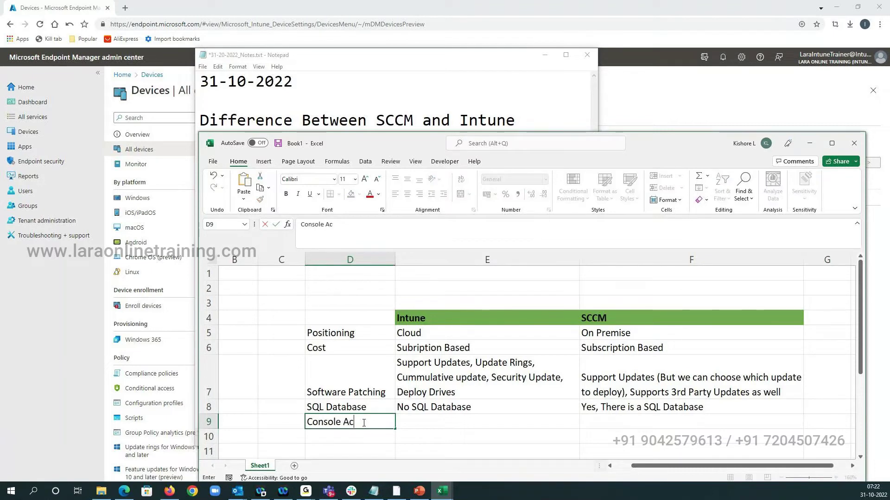
click(447, 422)
text(Https://)
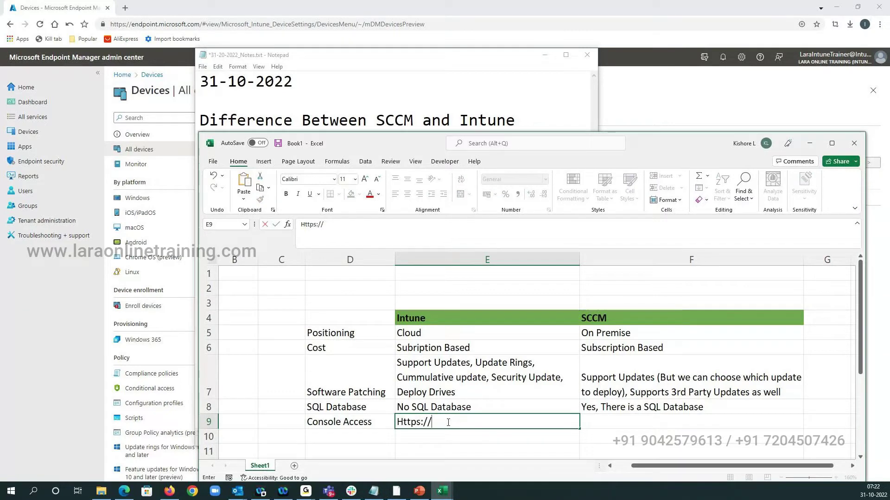
text(endpoint.microsoft.)
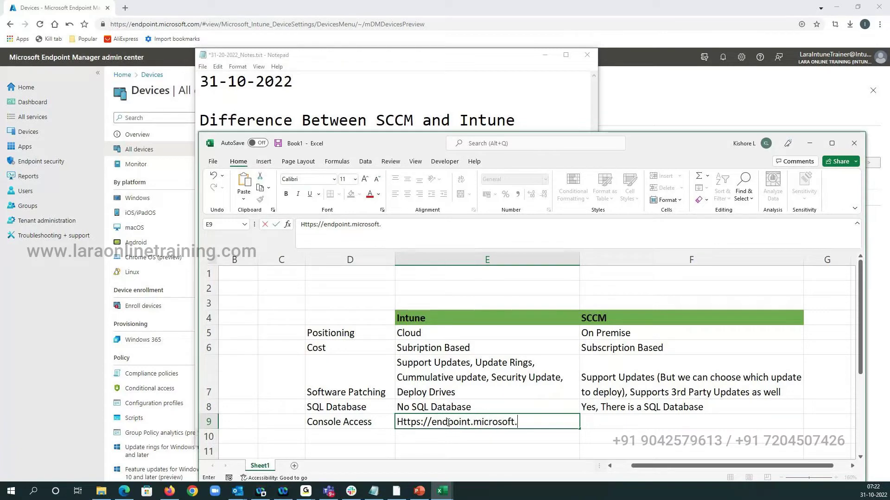
text(com)
Enter 'You need to install binary of sccm console on admin machine' in F9, wrapped
click(623, 420)
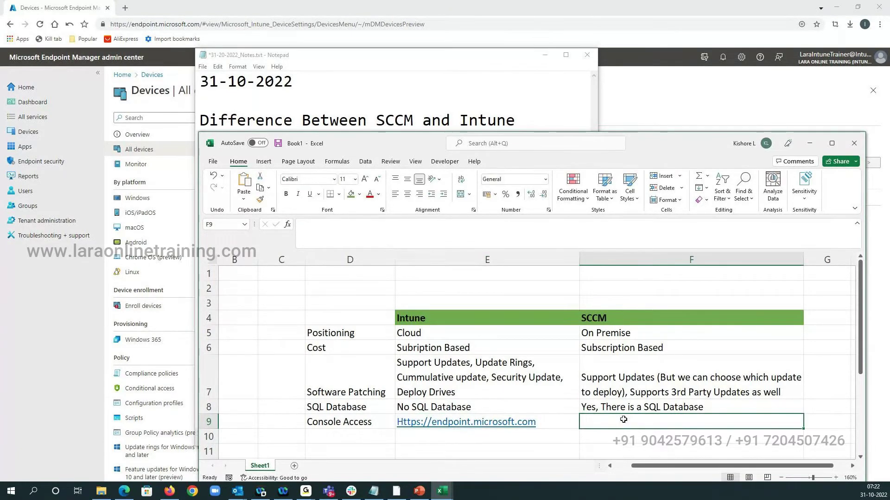
text(You nee)
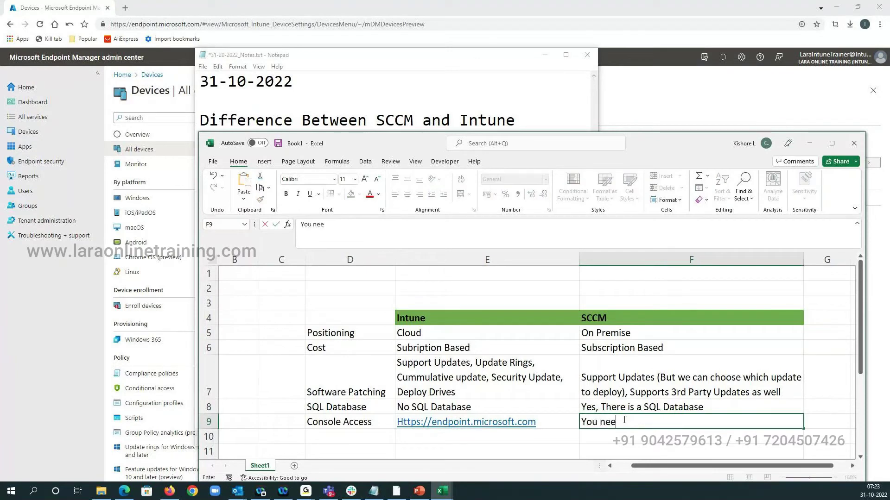
text(d the)
key(BackSpace)
key(BackSpace)
key(BackSpace)
text(o install binary fr)
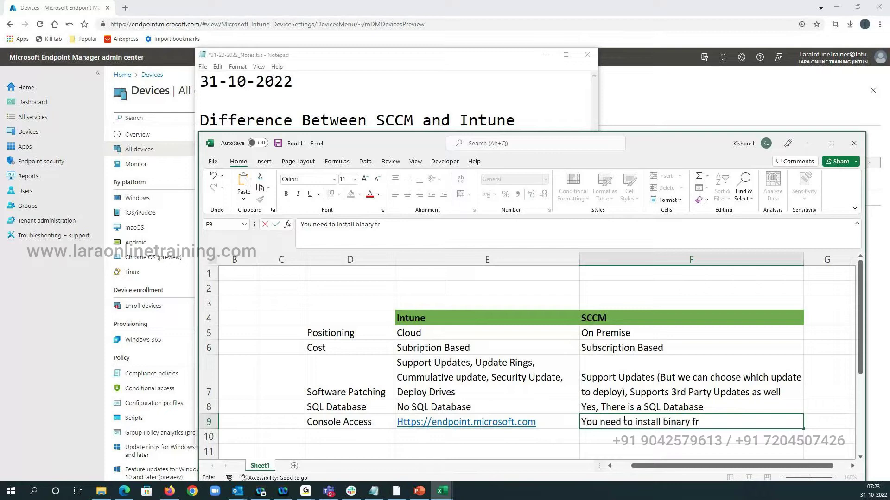
text(om s)
key(BackSpace)
key(BackSpace)
key(BackSpace)
key(BackSpace)
key(BackSpace)
key(BackSpace)
text(of sccm cn)
key(BackSpace)
text(onsole on admin machine)
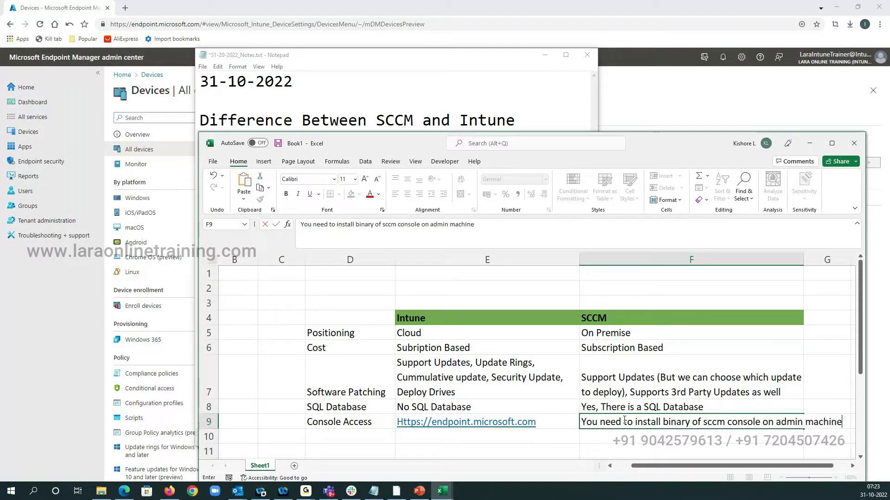
key(Return)
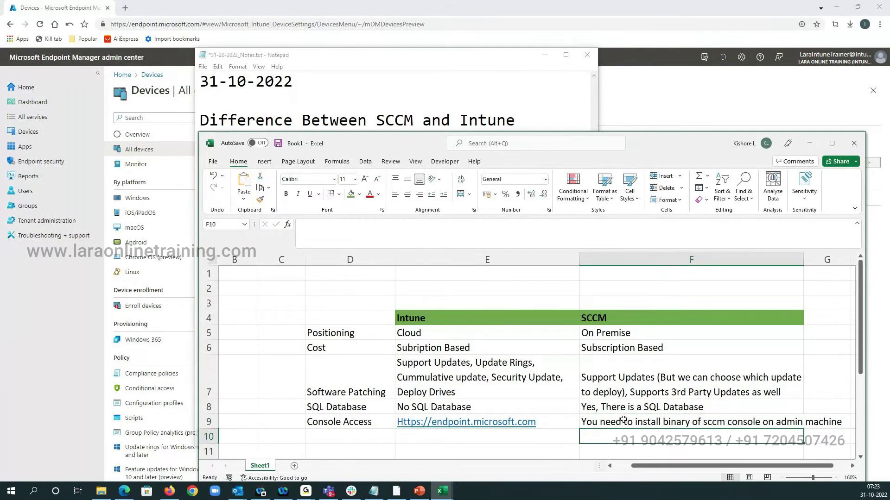
click(623, 420)
click(464, 185)
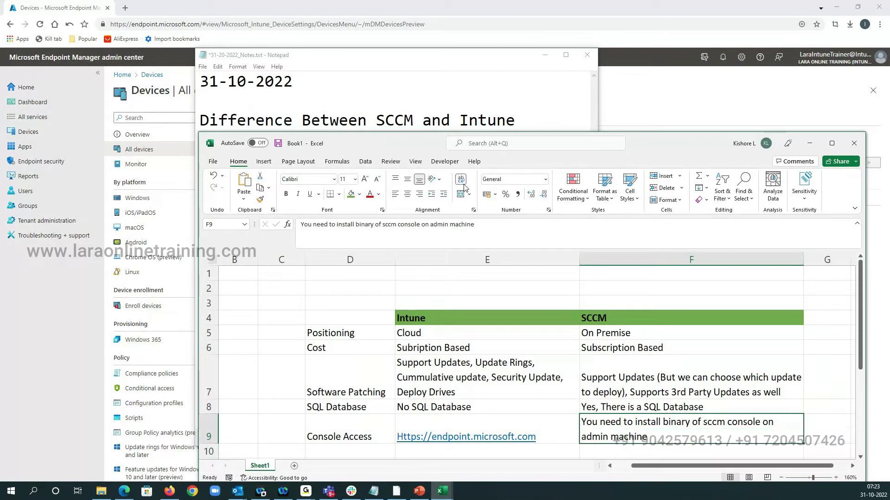
key(Down)
key(Down)
key(Down)
key(Down)
key(Down)
Label D10 'Infrastructure' and enter 'No Server Required' for Intune in E10
key(Up)
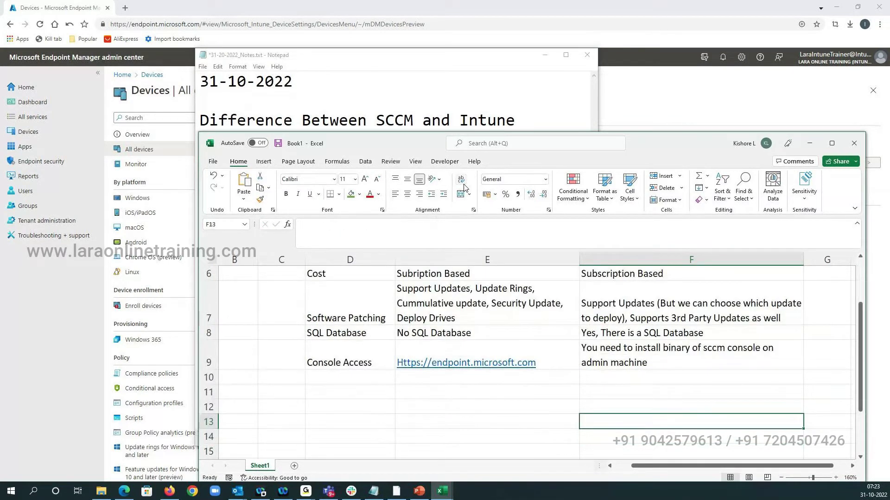
key(Up)
key(Up)
key(Up)
key(Left)
key(Left)
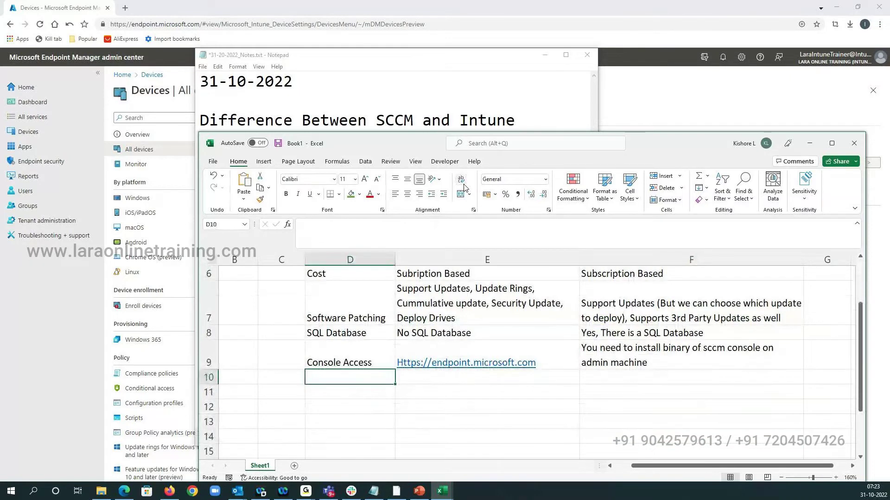
text(Infrast)
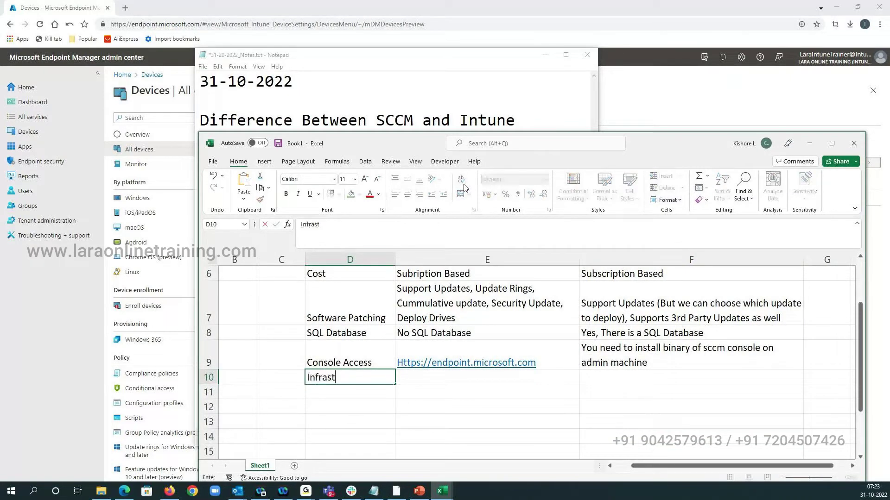
text(ructure)
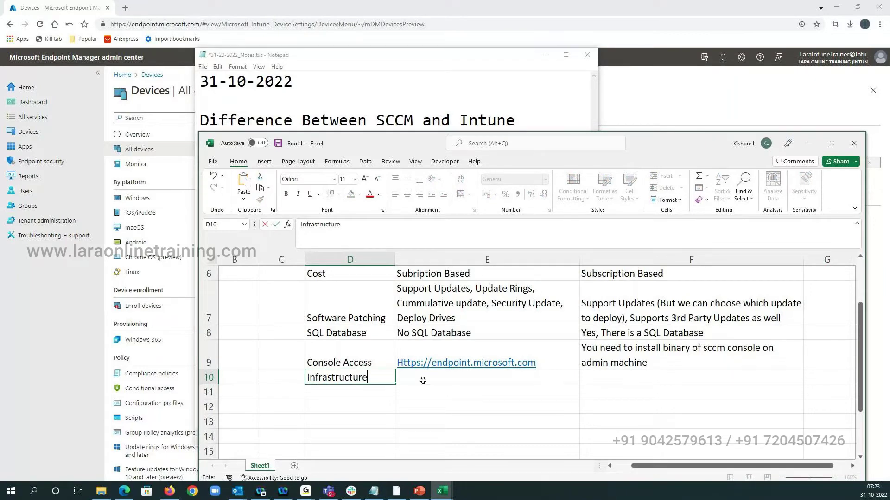
click(412, 379)
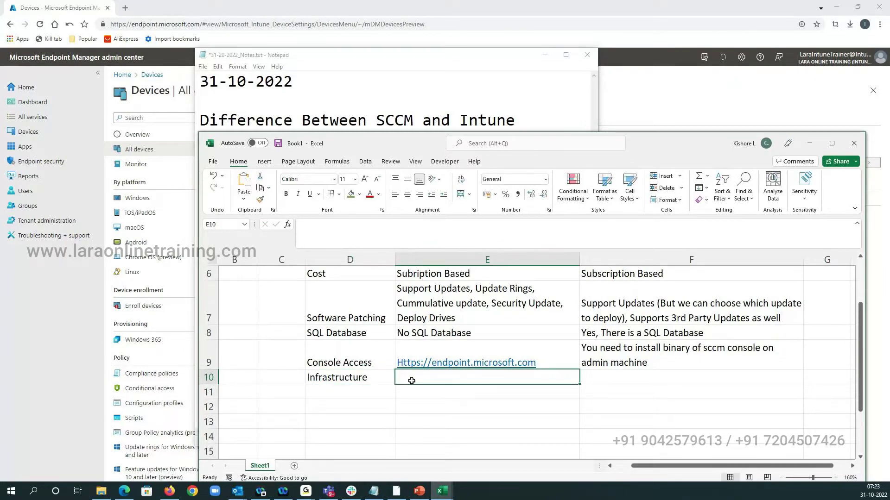
text(o)
key(BackSpace)
text(No Server)
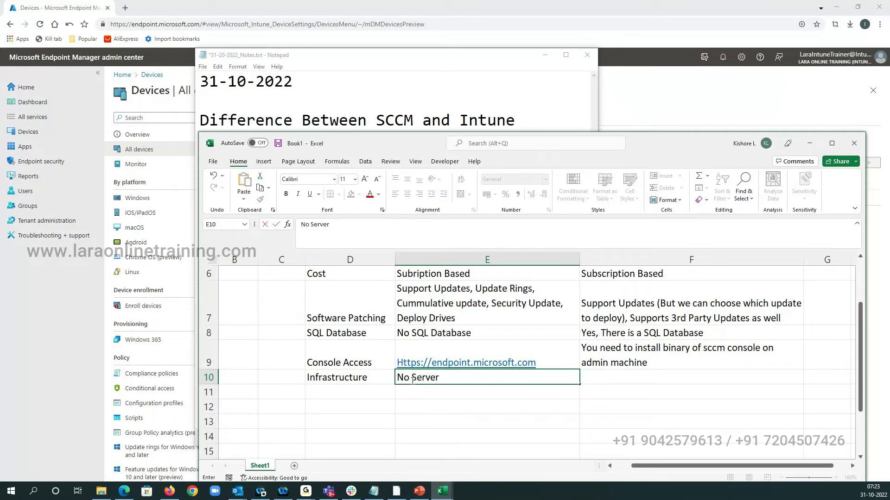
text( Required)
Enter 'On Premise Servers required for DP, MP, etc' for SCCM in F10
click(600, 381)
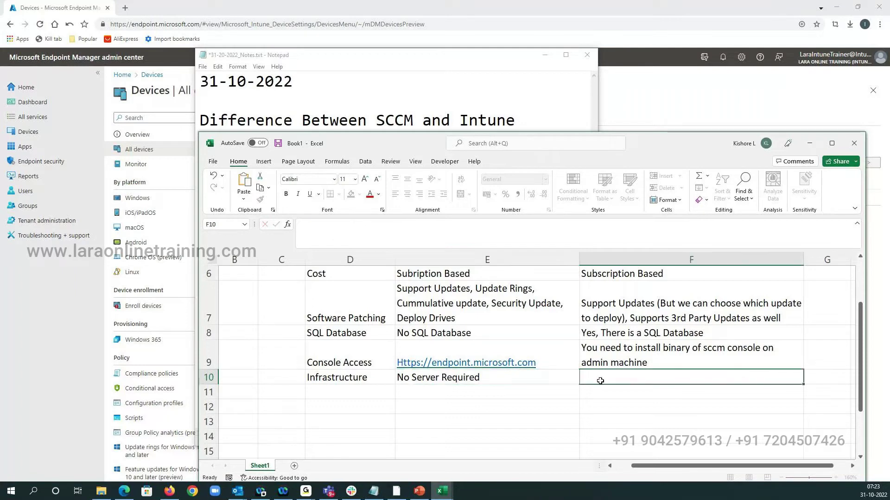
text(On pre)
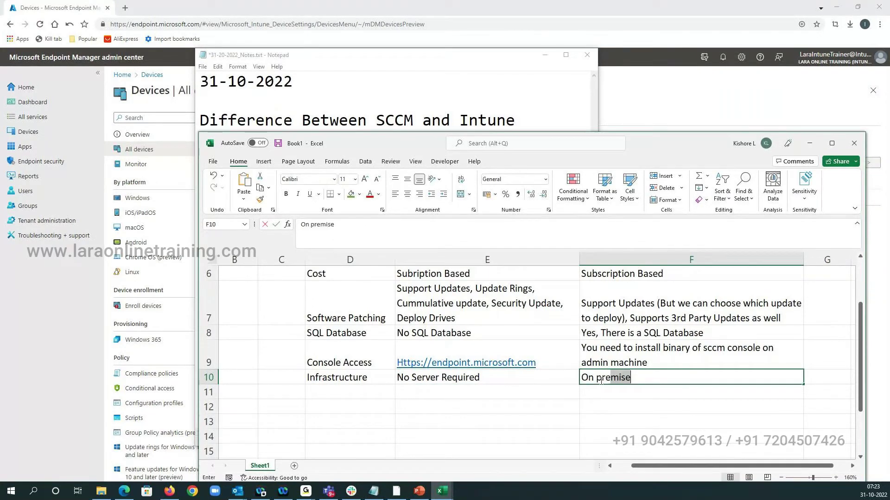
key(Tab)
click(662, 377)
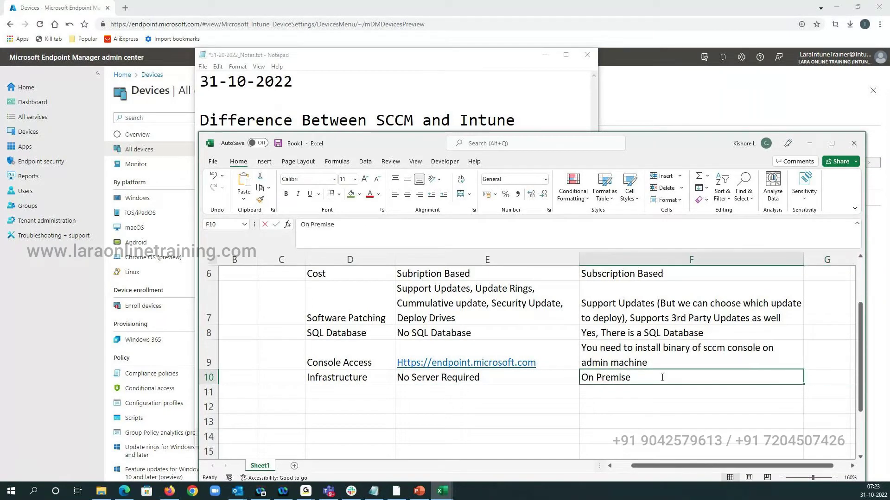
double_click(662, 378)
text(Servers)
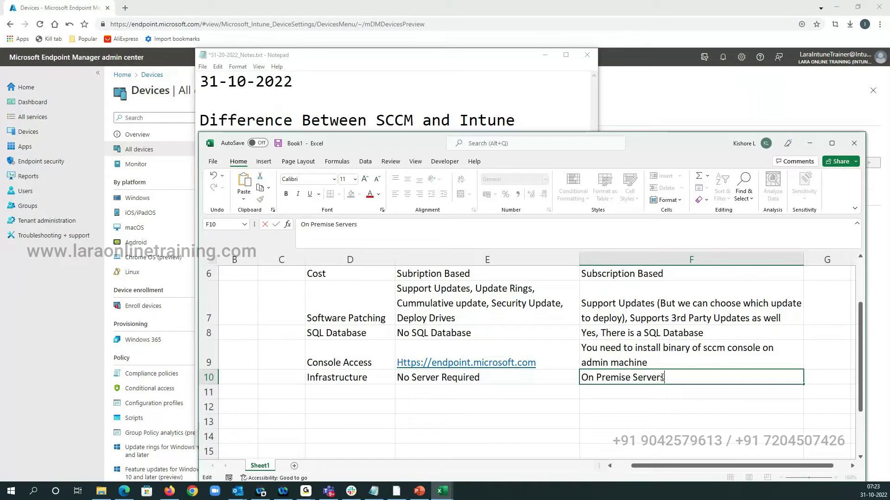
text( required for )
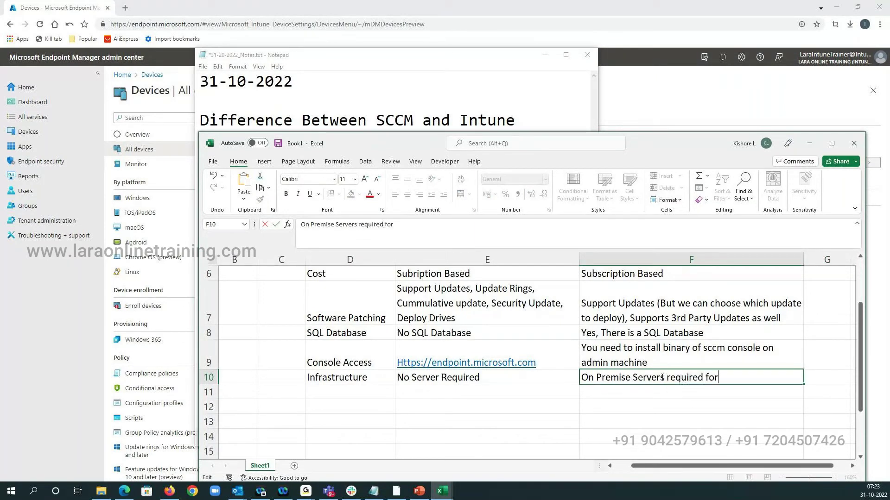
text(DP, MP)
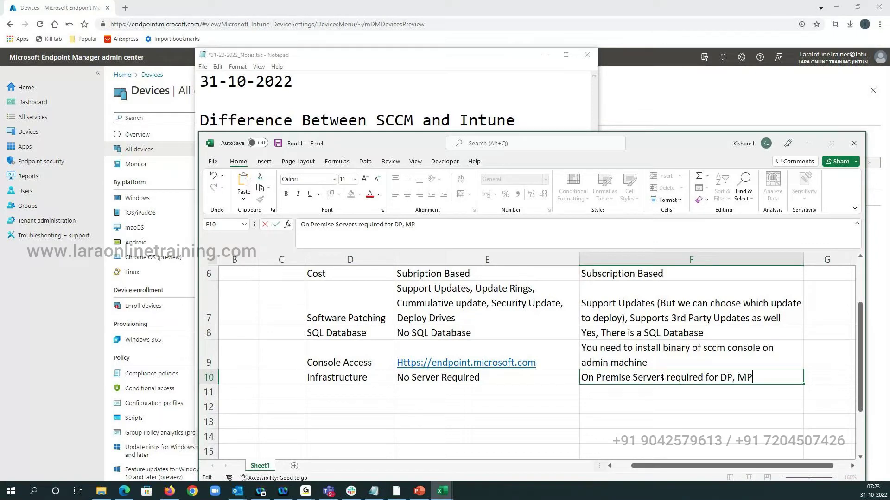
text(, etc)
Enter Image Management in D11, 'Windows 10 Autopilot (over Internet)' in E11, 'Task Sequence (over Intranet)' in F11
click(356, 391)
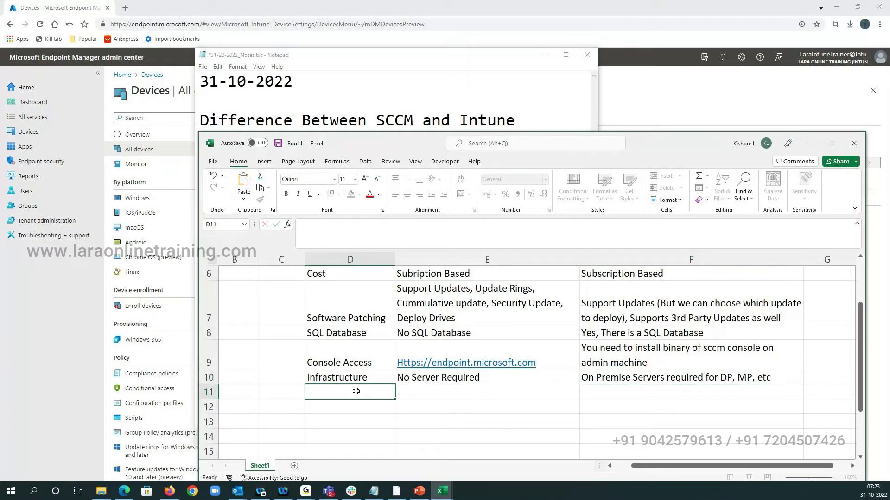
text(Image Mna)
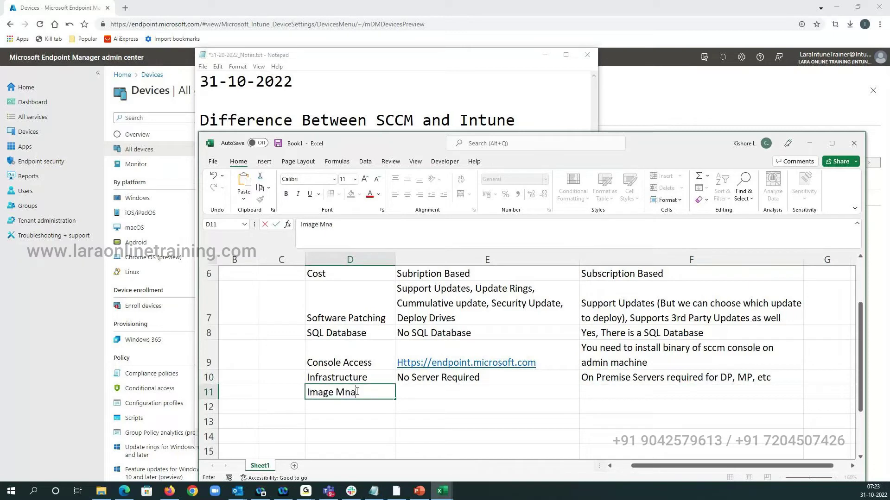
key(BackSpace)
key(BackSpace)
text(anagemen)
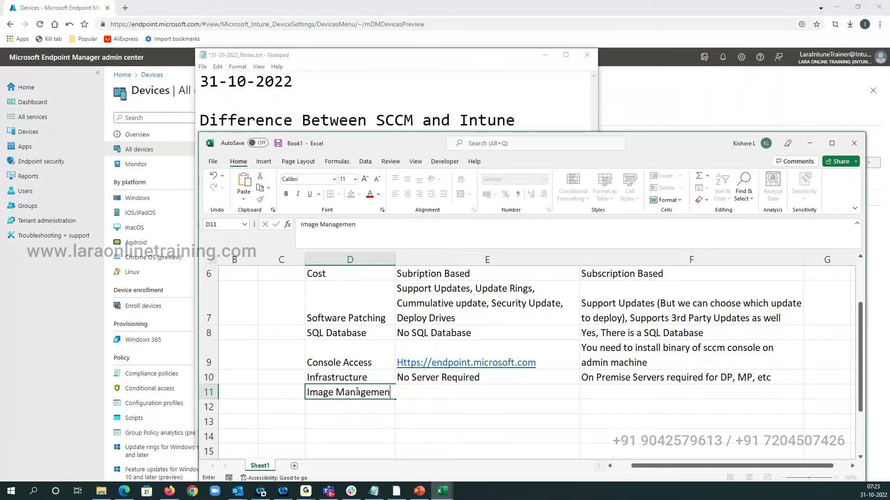
text(t)
click(406, 393)
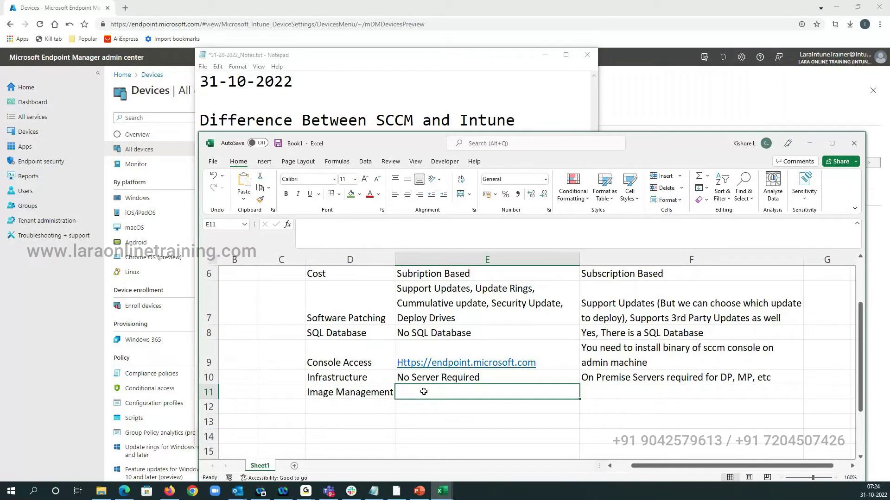
text(Windows 10 Autopil)
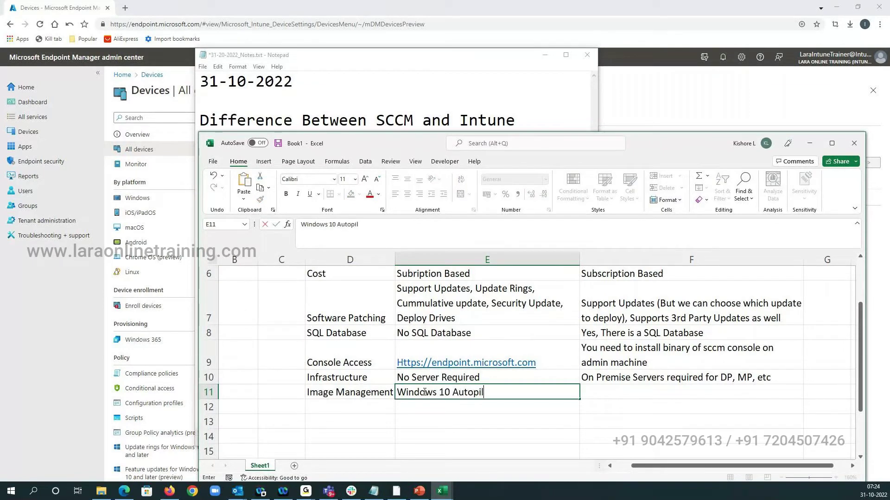
text(ot (over Internet))
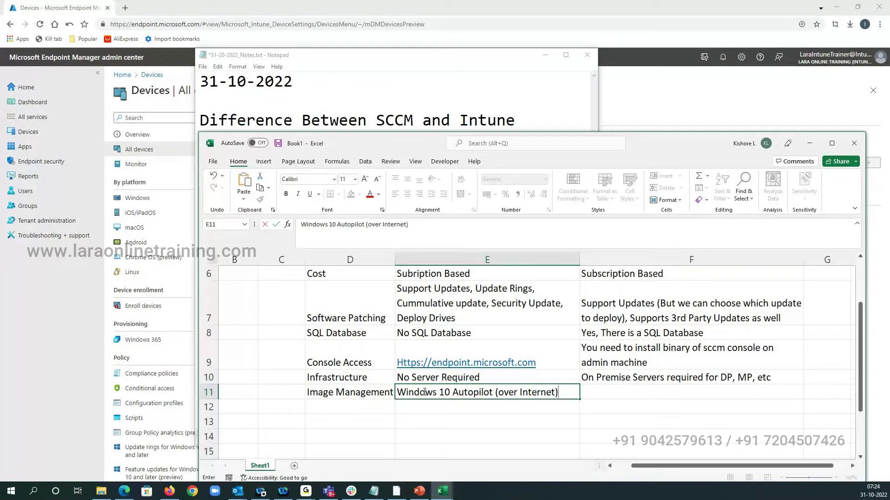
click(603, 392)
text(T)
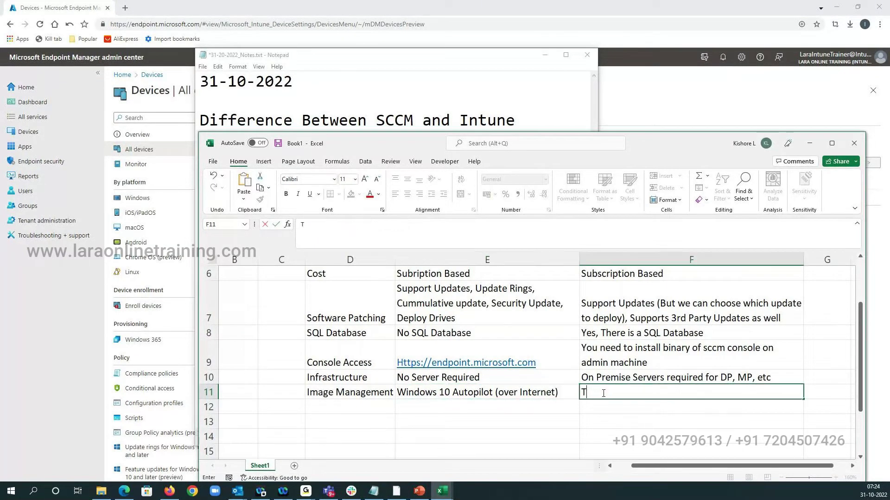
text(ask Sequence (over)
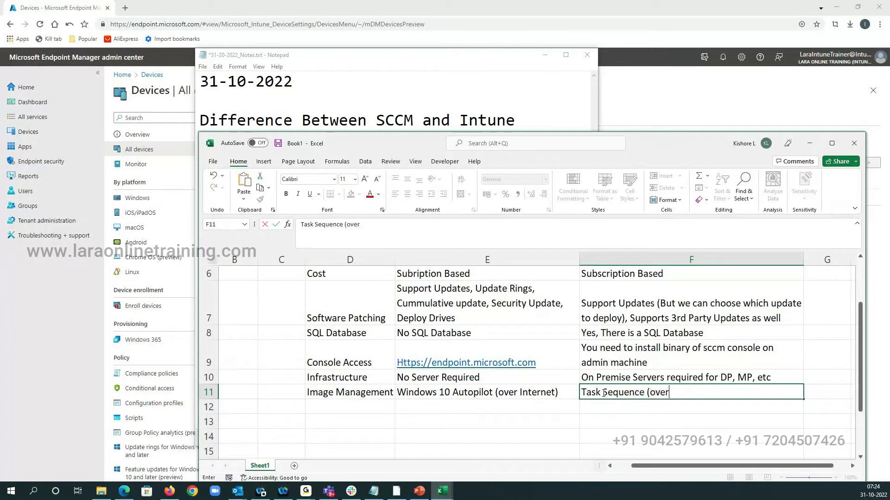
text( Intranet)
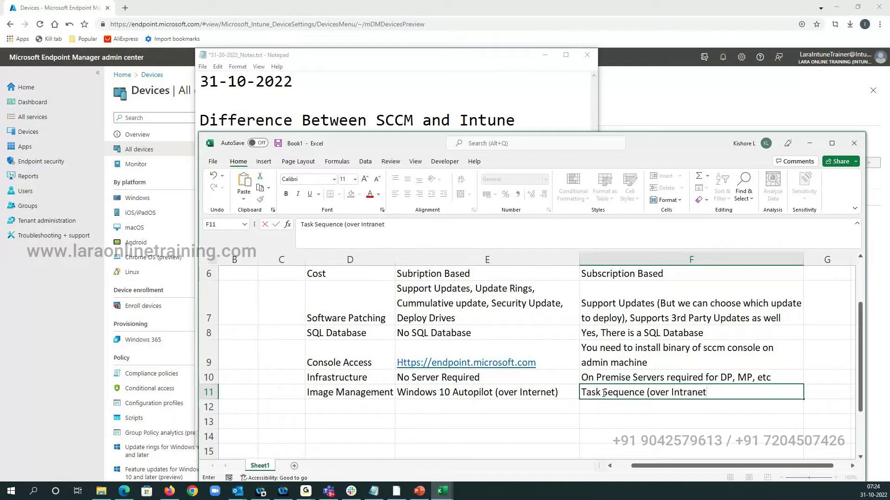
text())
key(Return)
Enter Application Deployment in D12 (autofit D), 'Cannot Deploy more than 8 GB' and 'Can Deploy more than 8 GB'
key(Left)
key(Left)
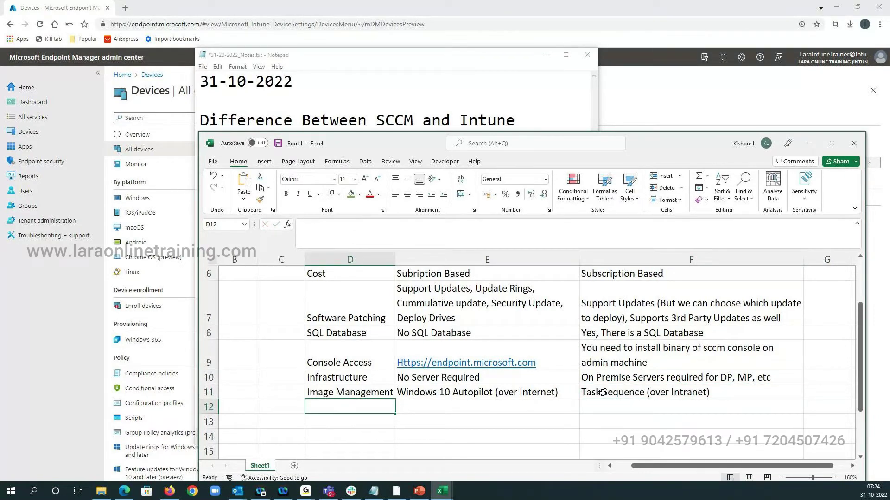
text(Applica)
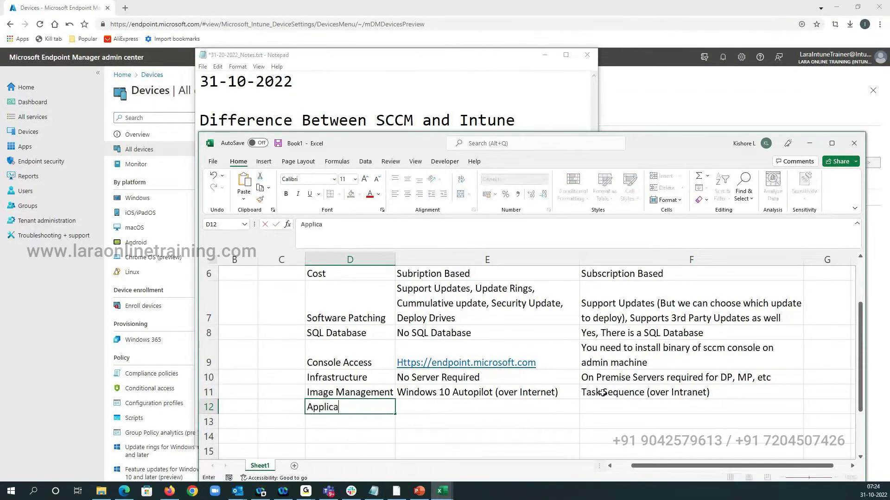
text(tion Deploymen)
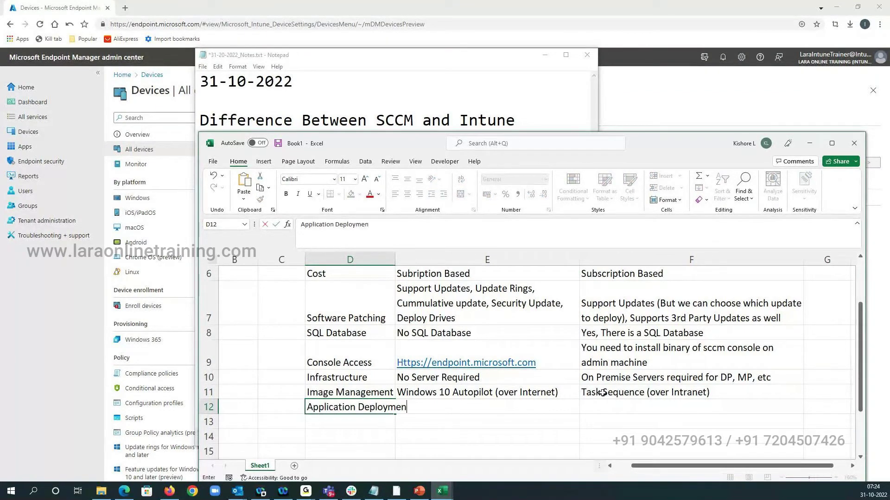
text(t)
click(463, 436)
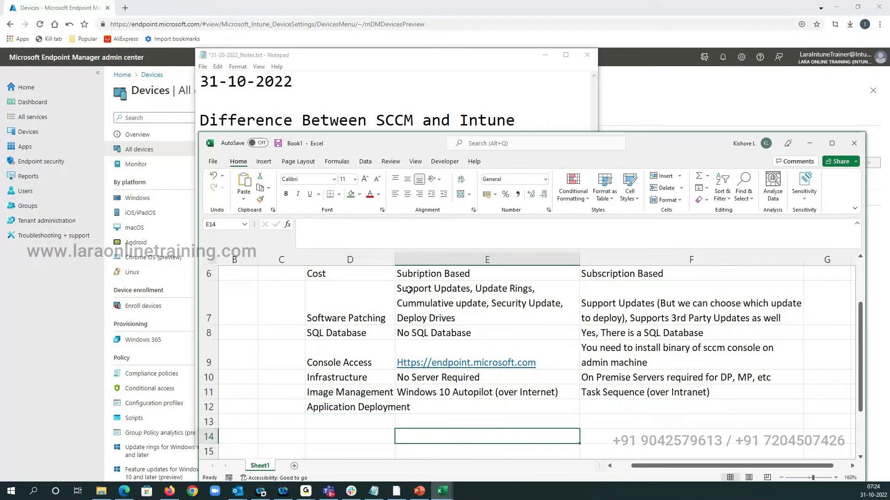
double_click(398, 265)
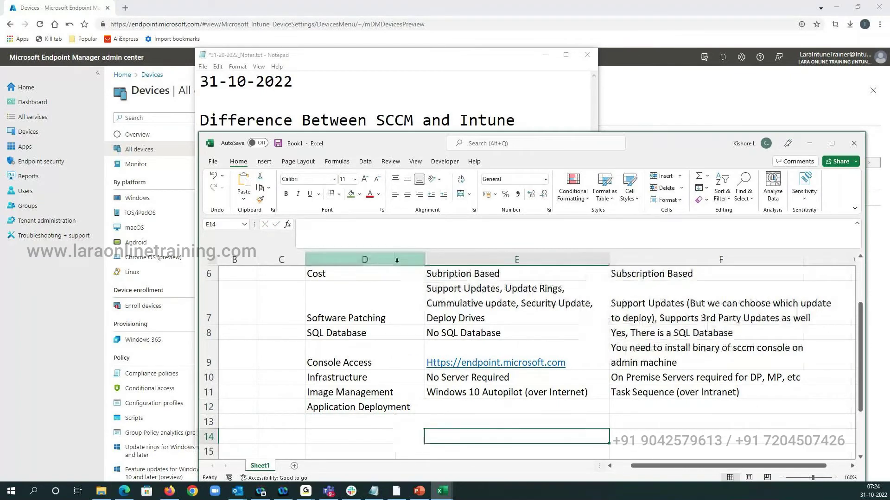
click(449, 406)
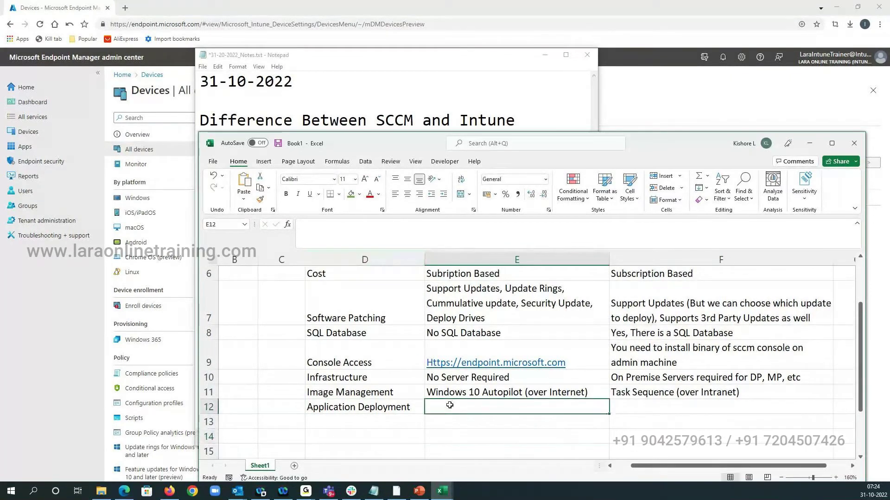
text(Can)
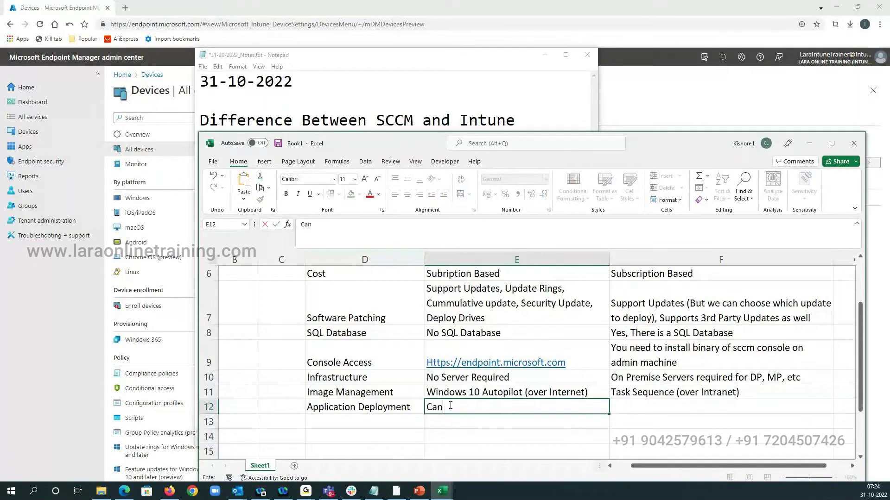
text(not De)
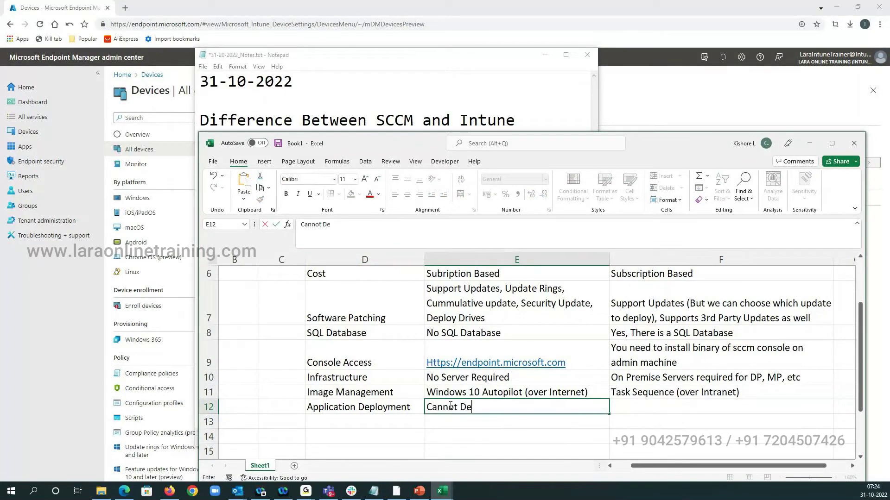
text(ploy more than )
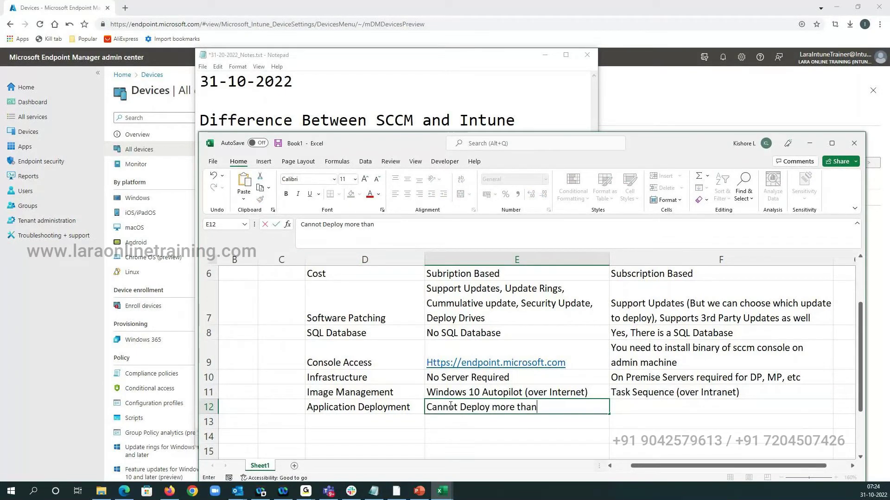
text(8 GB)
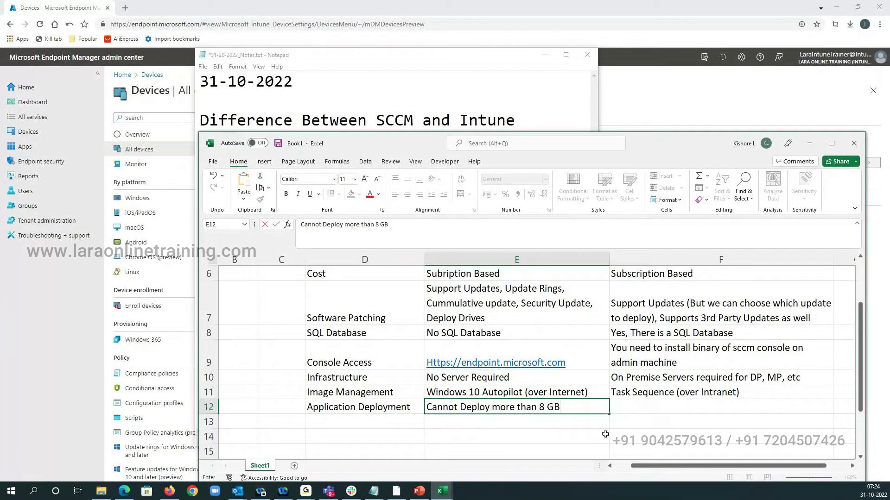
click(658, 406)
text(Can De)
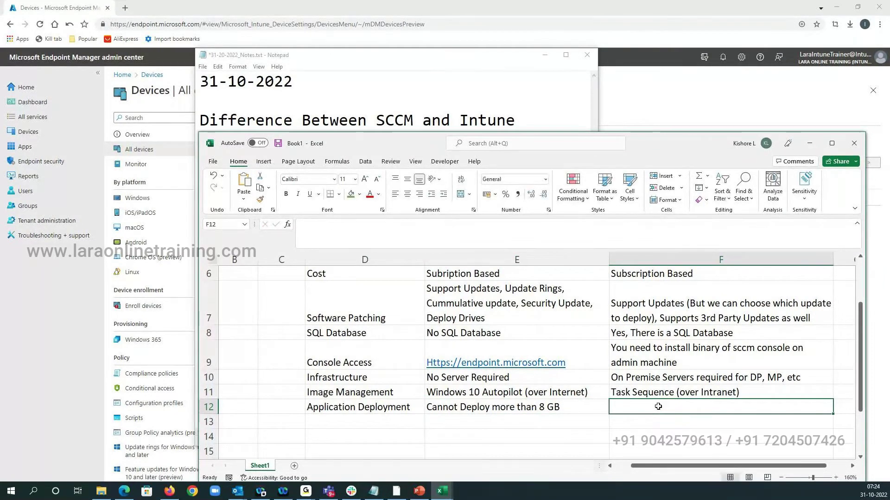
text(ploy)
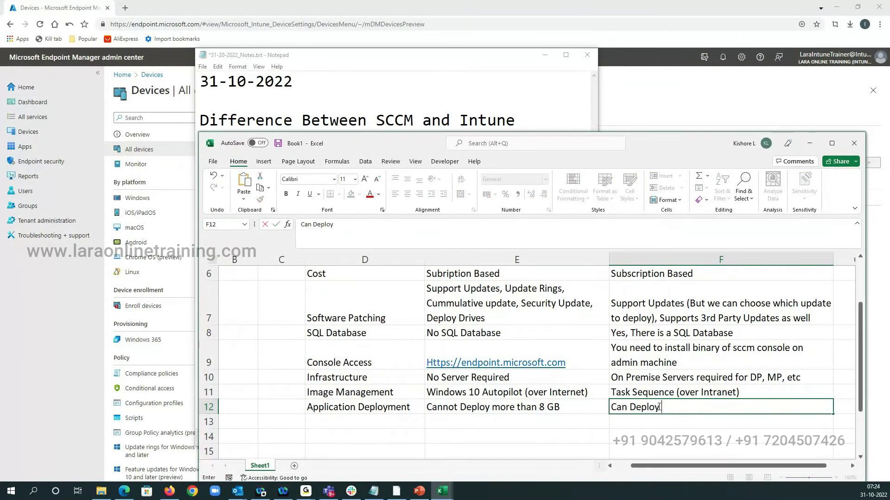
text( more than 8 GB)
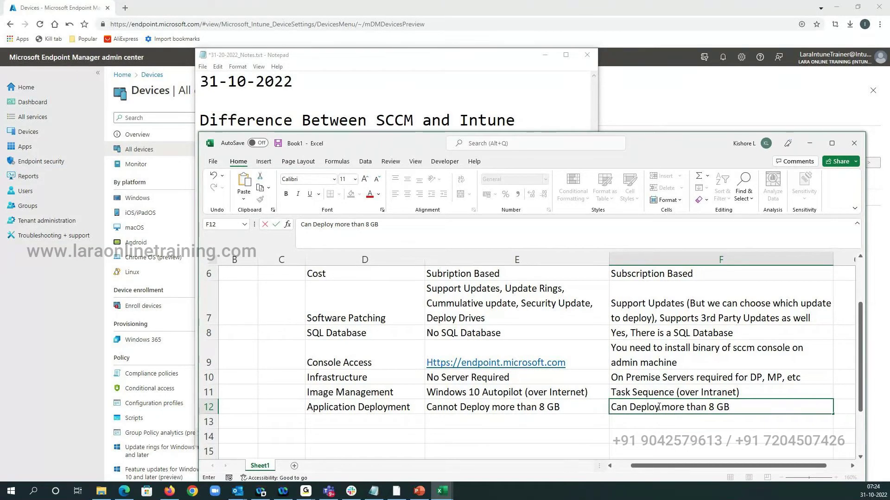
key(Return)
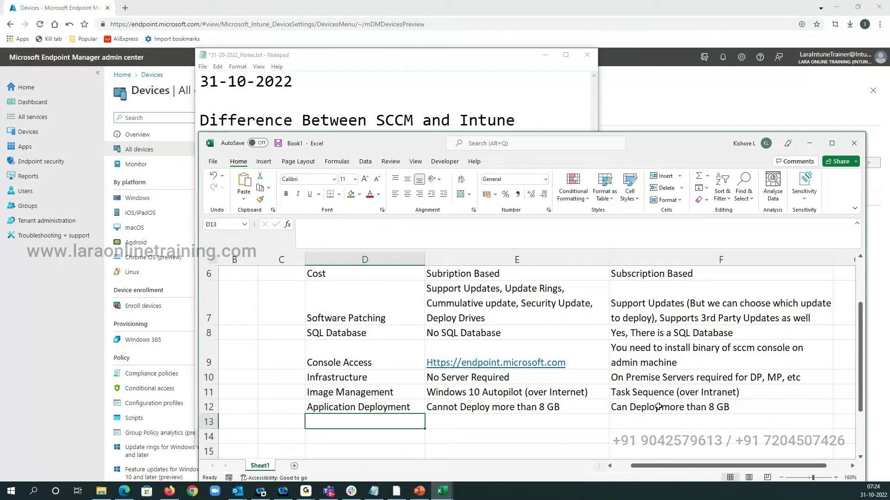
Label D13 'Operating System Supported' and widen column D to fit the feature names
text(#)
key(BackSpace)
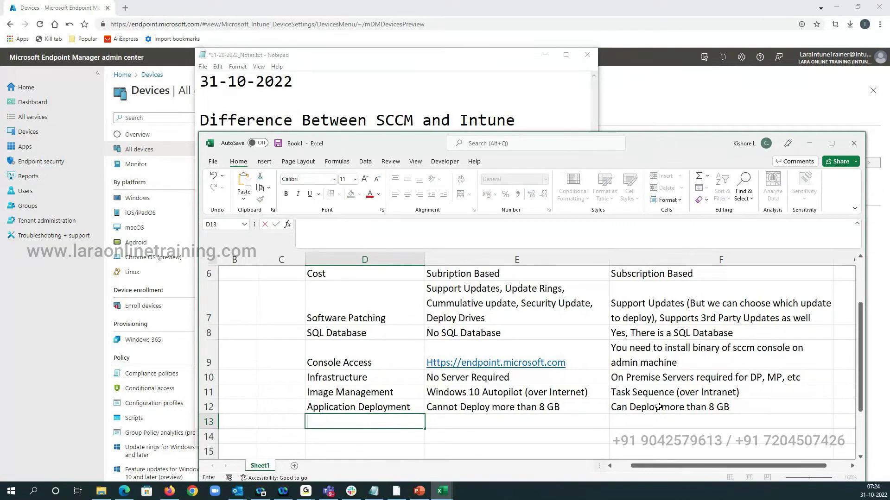
text(Operating System Su)
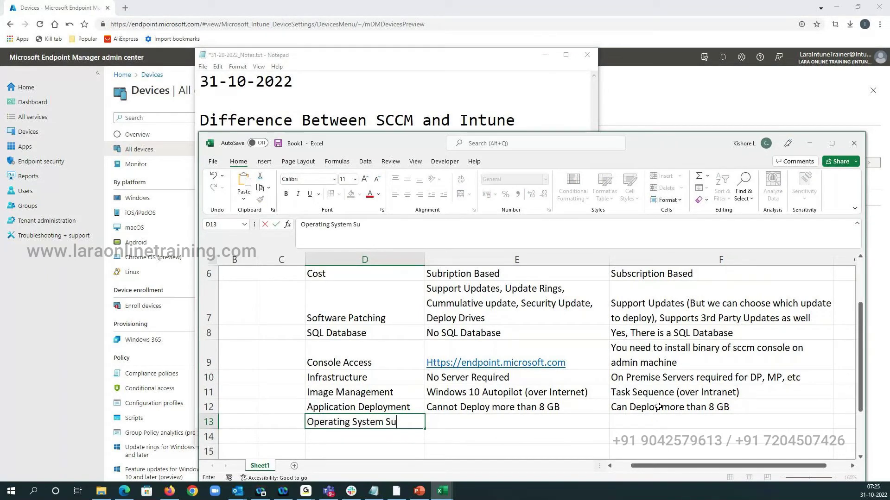
text(pp)
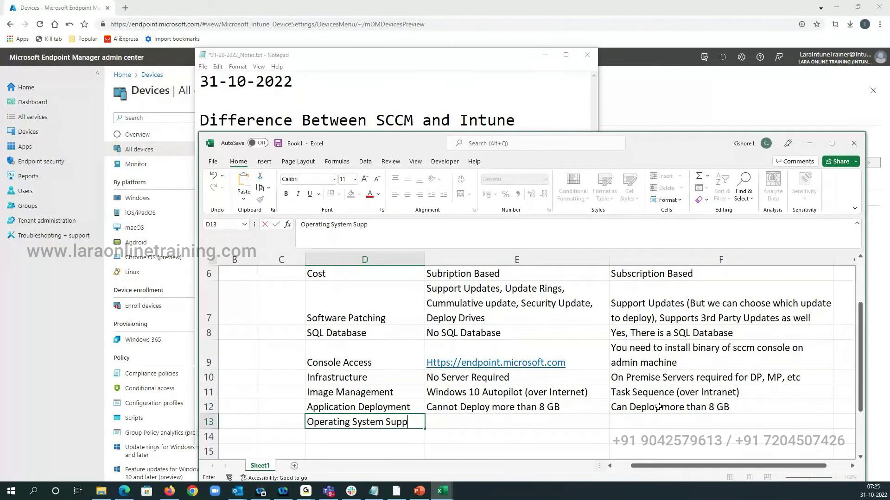
text(orted)
click(568, 456)
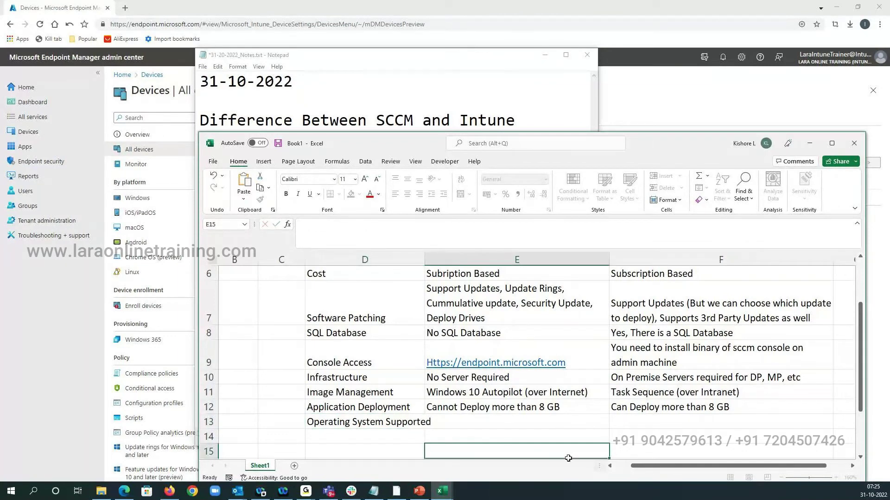
drag(424, 259, 445, 259)
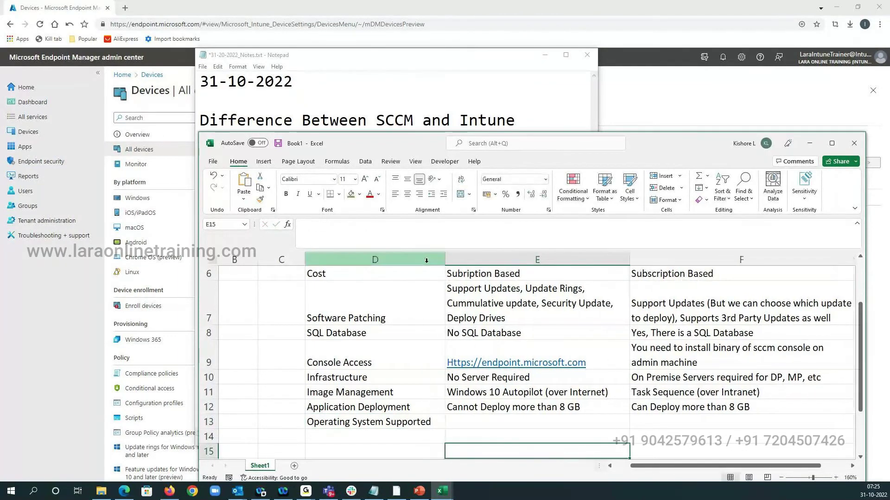
Enter 'Only Workstations' for Intune in E13 and 'Both Servers and Workstations' for SCCM in F13
double_click(477, 421)
text(Only )
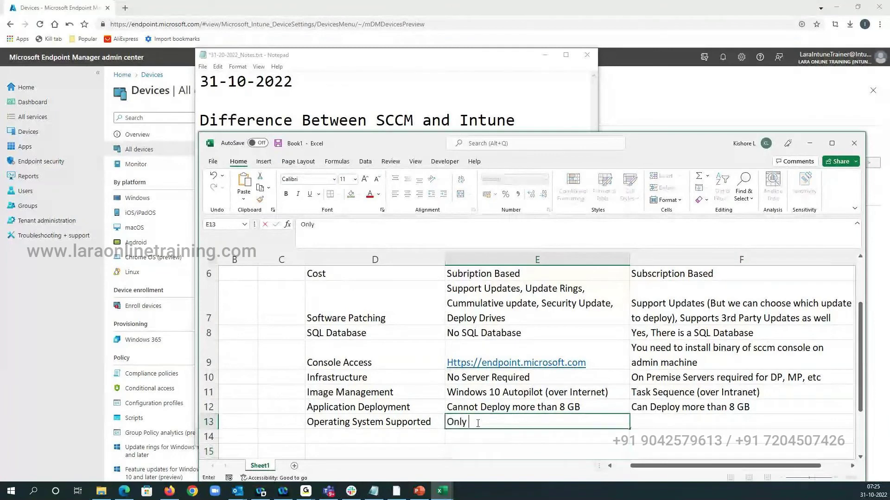
text(Workstations)
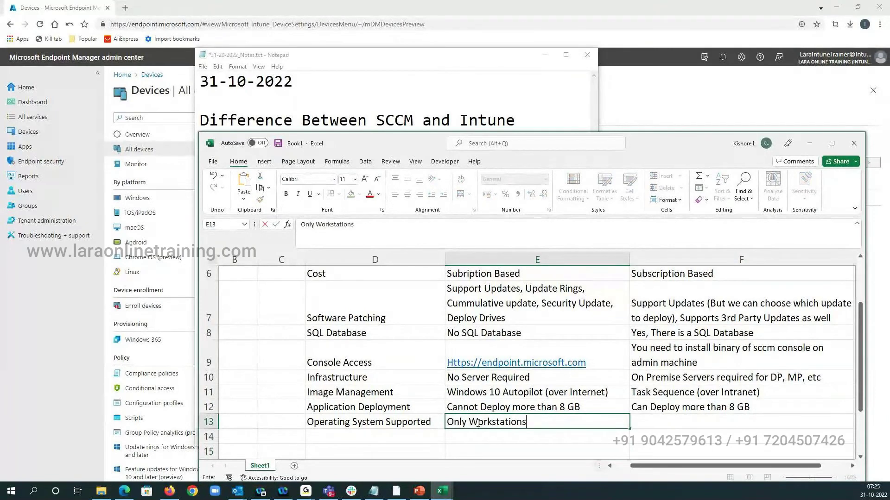
click(674, 420)
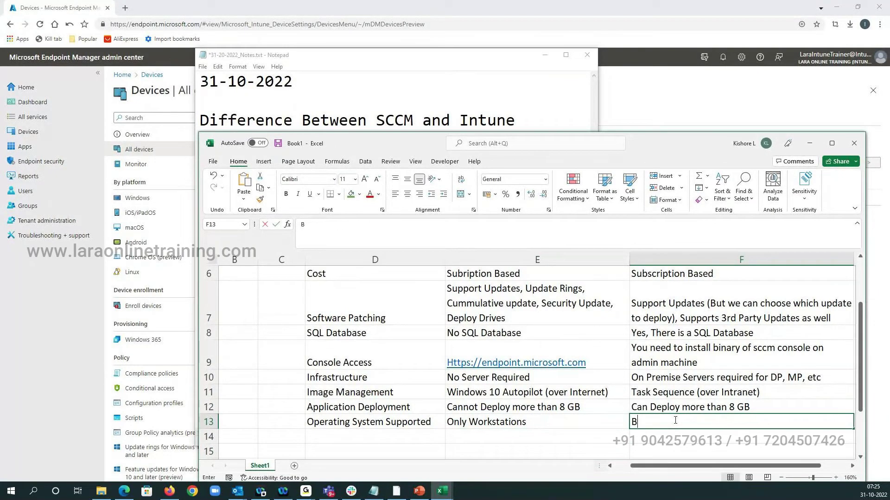
text(Both Ser)
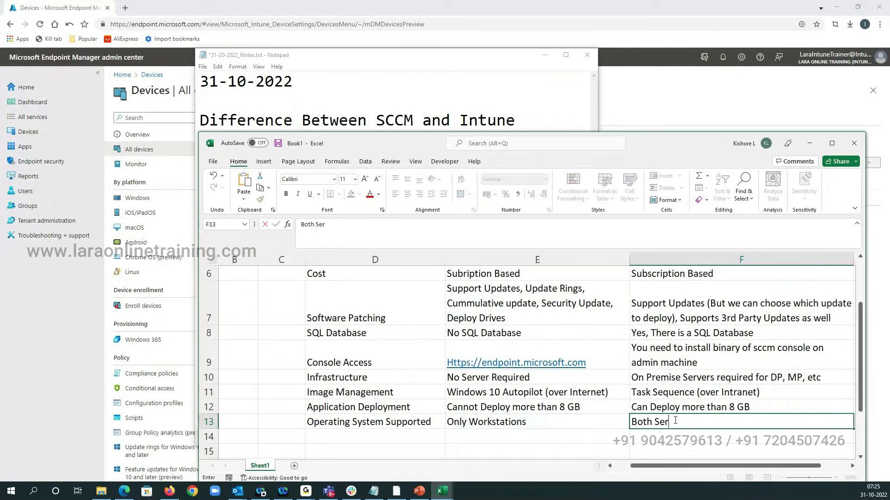
text(vers and Workstati)
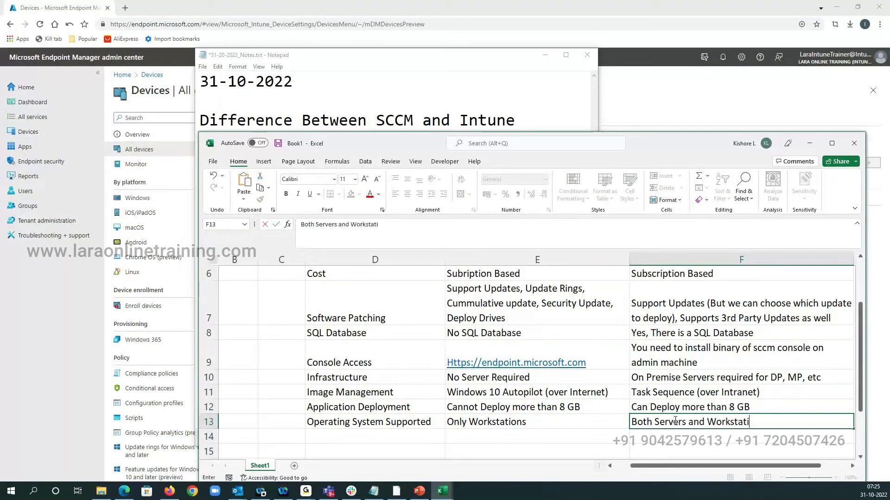
text(ons)
Add the feature 'Reporting' in D14 with 'Very Much Limited Reports' for Intune in E14
key(Return)
key(Left)
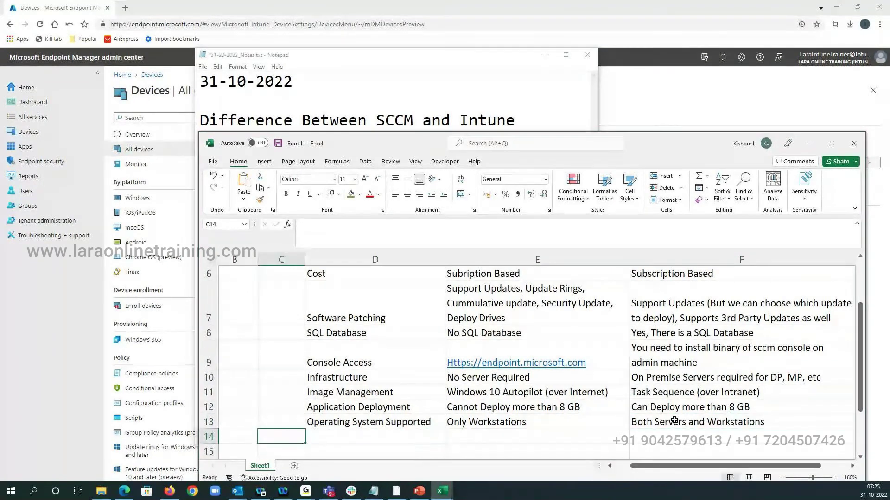
key(Right)
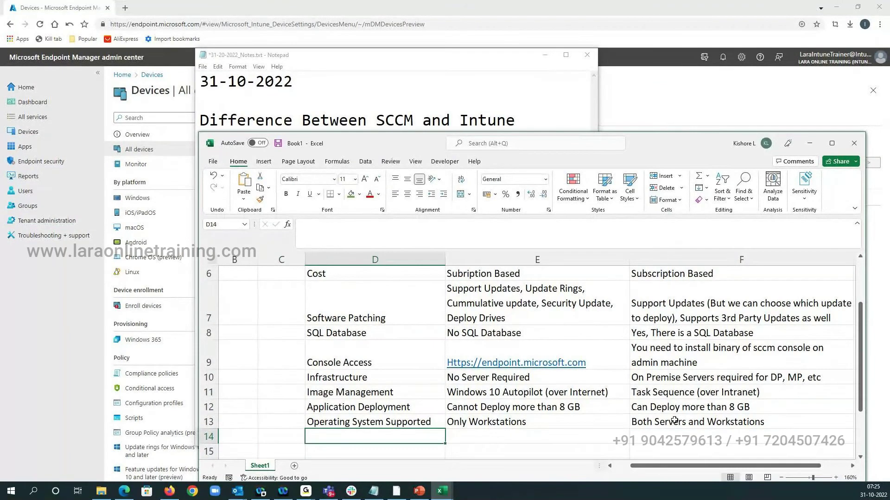
text(Reporting)
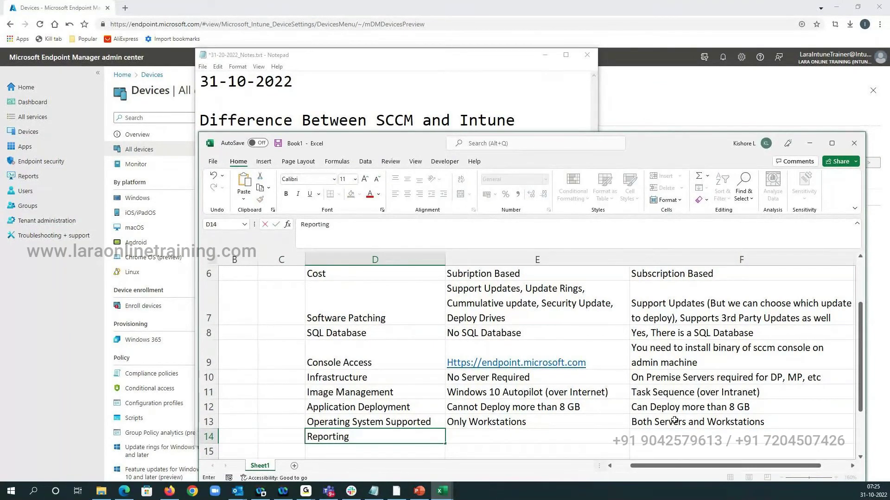
key(Tab)
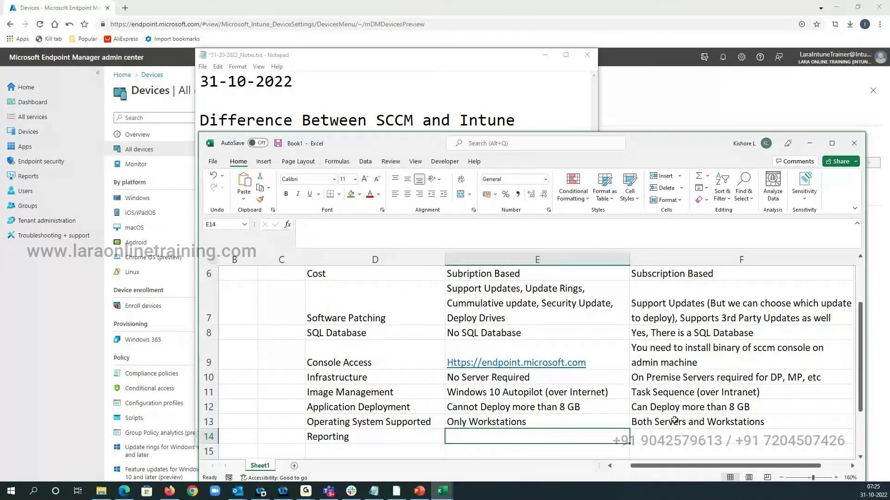
text(Very Muc)
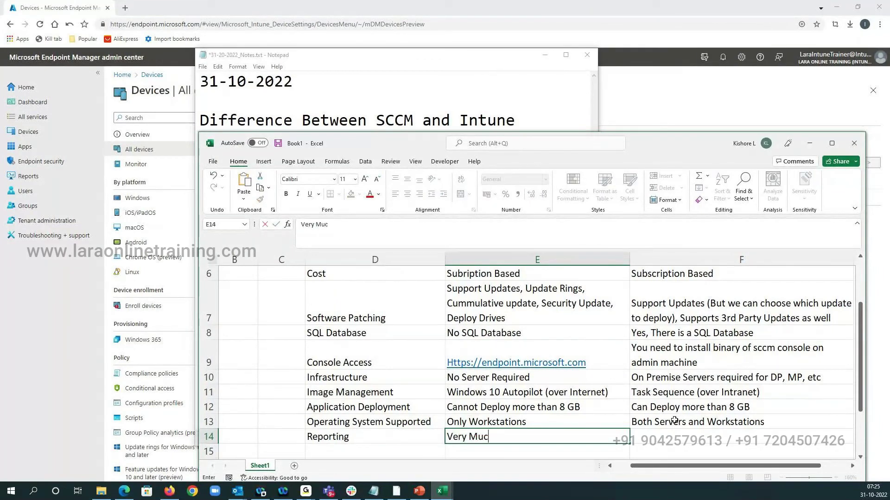
text(h Limited R)
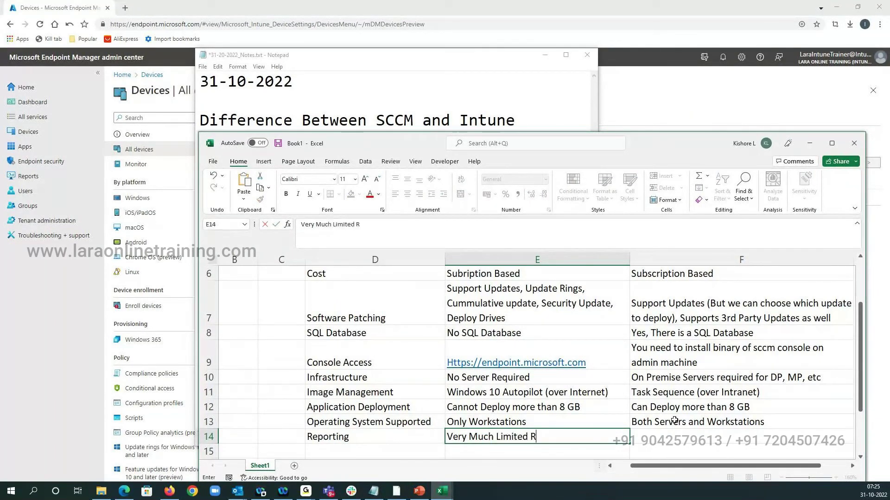
text(eports)
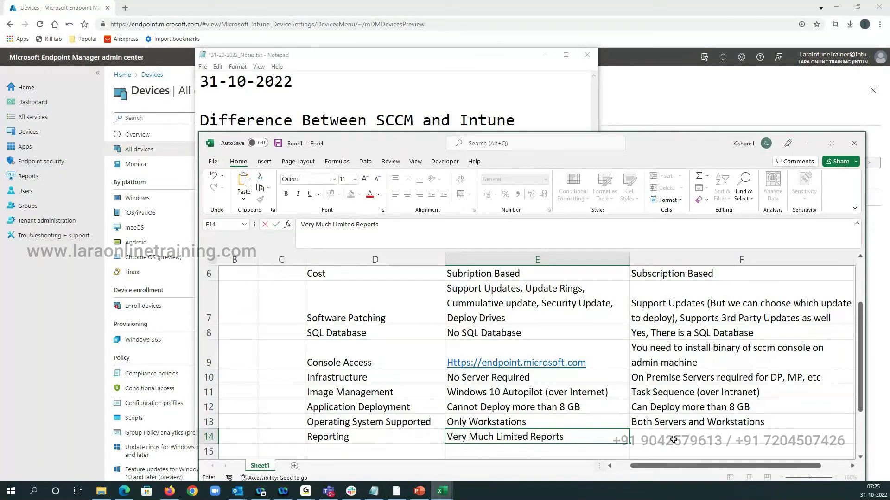
Enter 'Extensive Reporting Capability' for SCCM in F14, correcting the spelling typos
click(673, 439)
text(Ex)
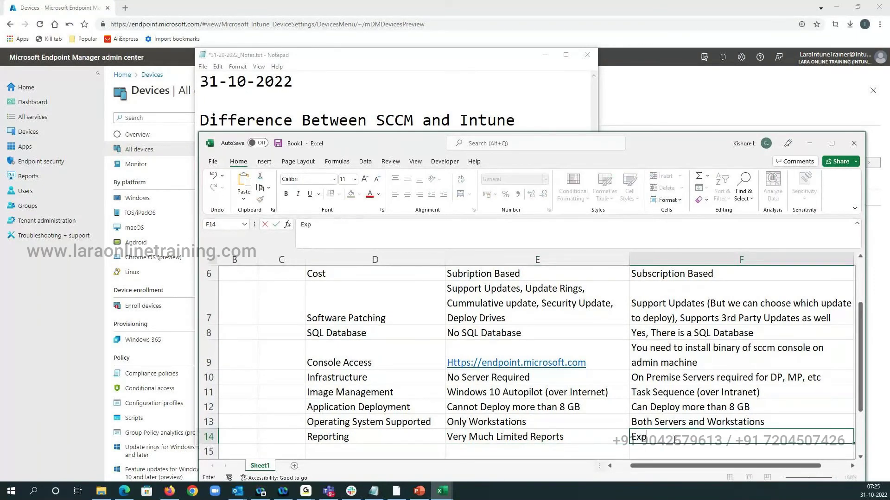
text(tensis)
key(BackSpace)
text(ve Repor)
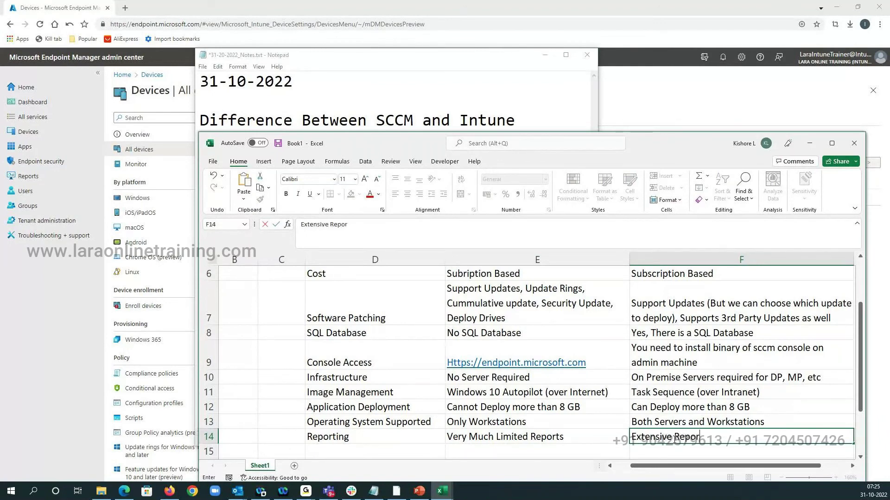
text(ting Capavil)
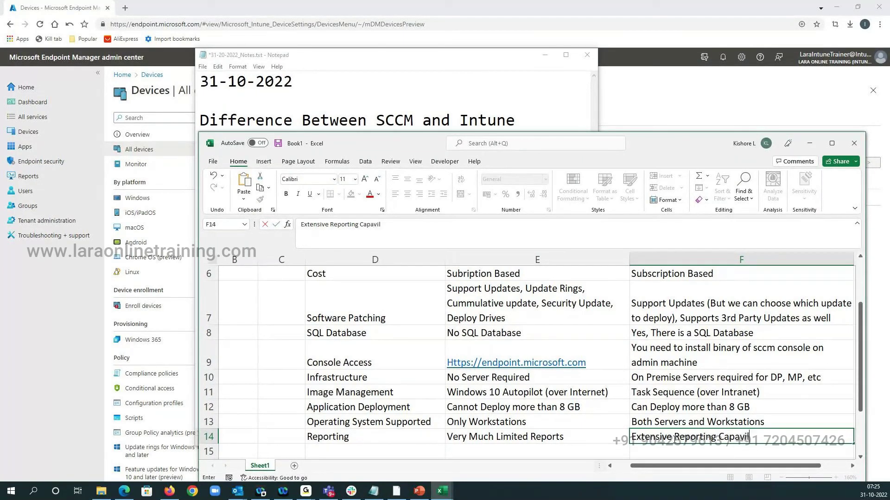
key(BackSpace)
key(BackSpace)
key(BackSpace)
key(BackSpace)
text(b)
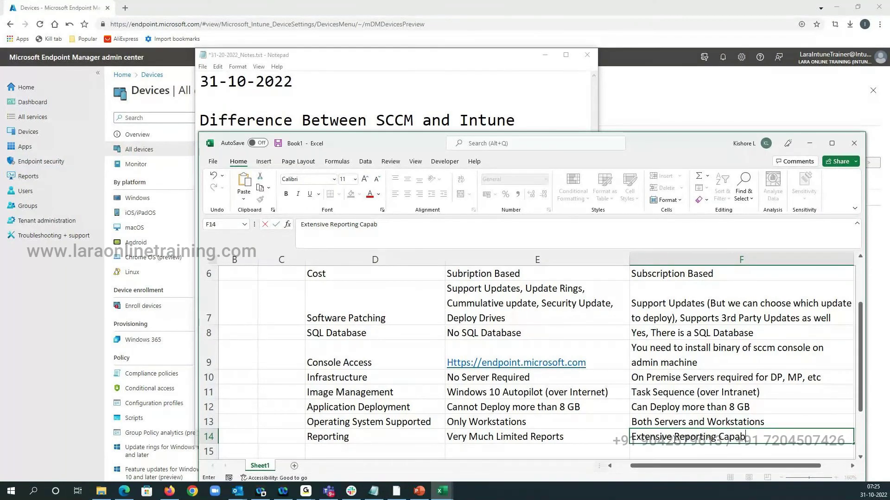
text(ility)
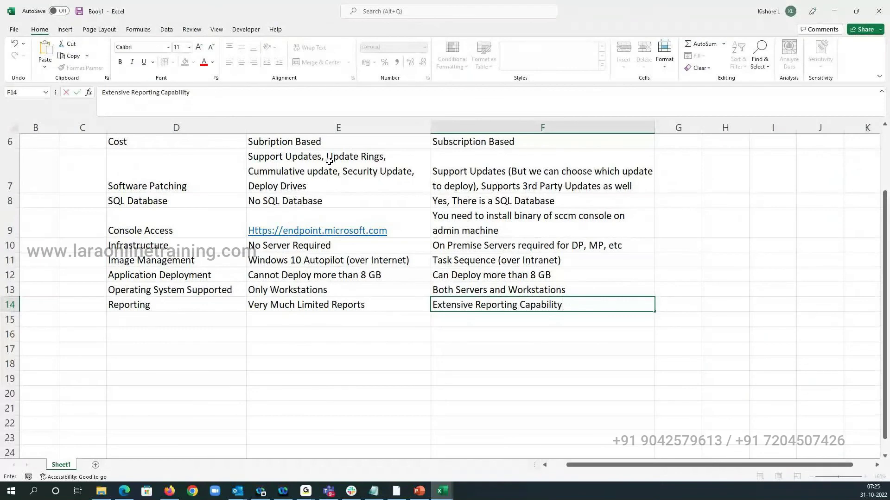
Type 1 in cell C5 to begin the numbering column
click(88, 144)
key(Up)
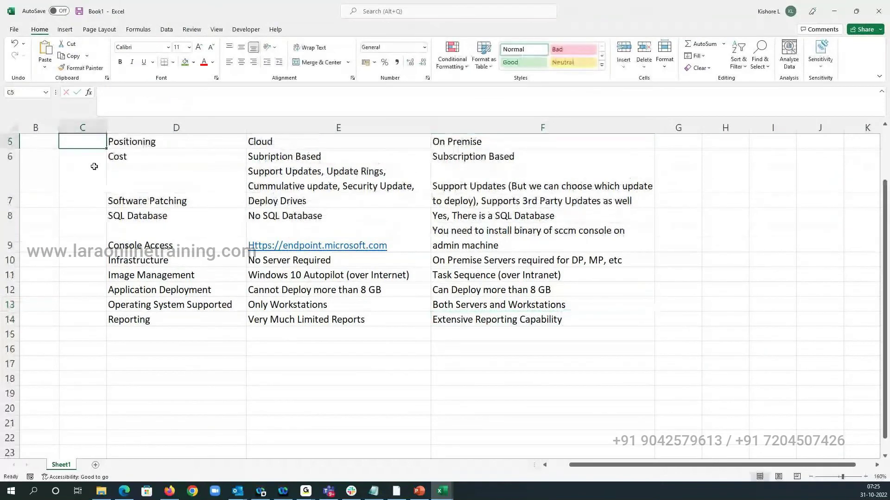
key(Up)
click(88, 157)
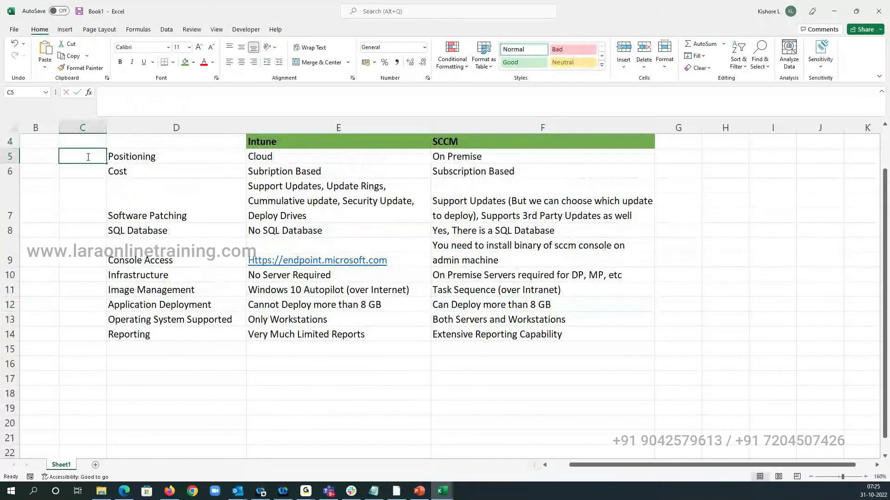
double_click(88, 157)
text(1)
Fill the 1 down from C5 to C14 and bring up the AutoFill Options
drag(79, 173, 100, 343)
click(83, 155)
click(114, 348)
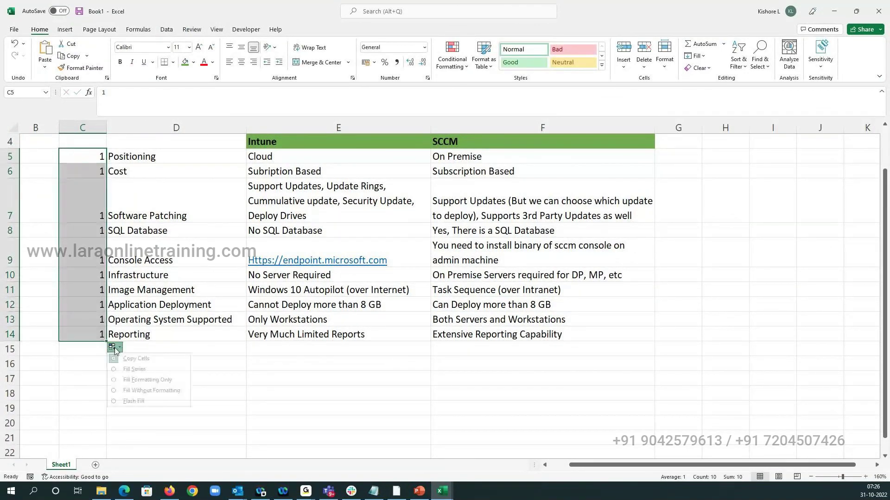